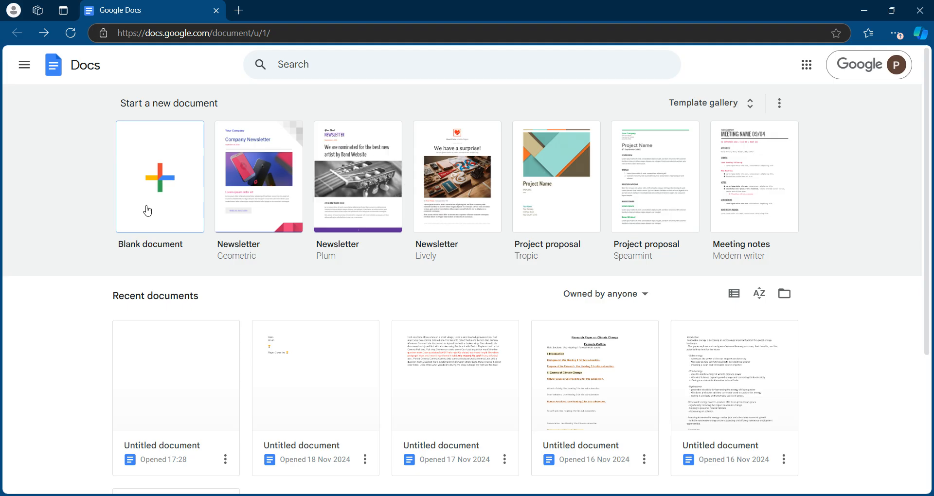
Create a blank document and add a header to it.
click(148, 211)
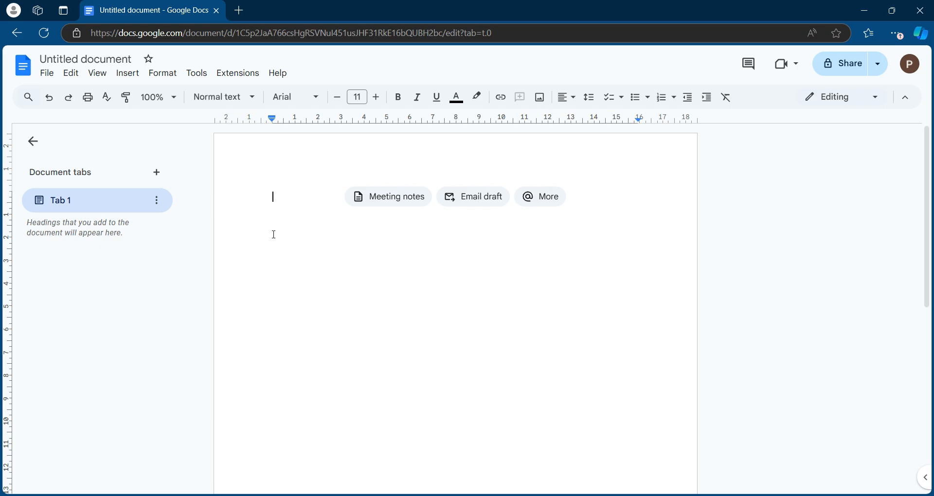
click(128, 73)
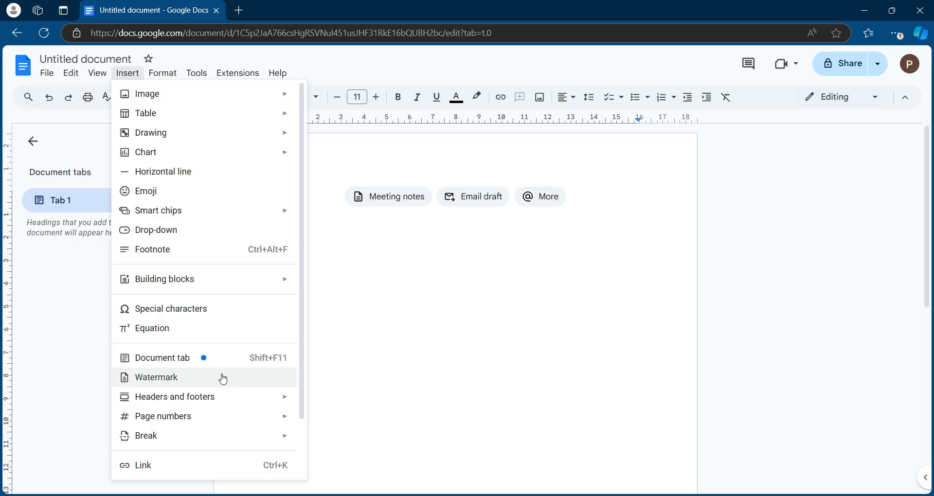
mouse_move(216, 397)
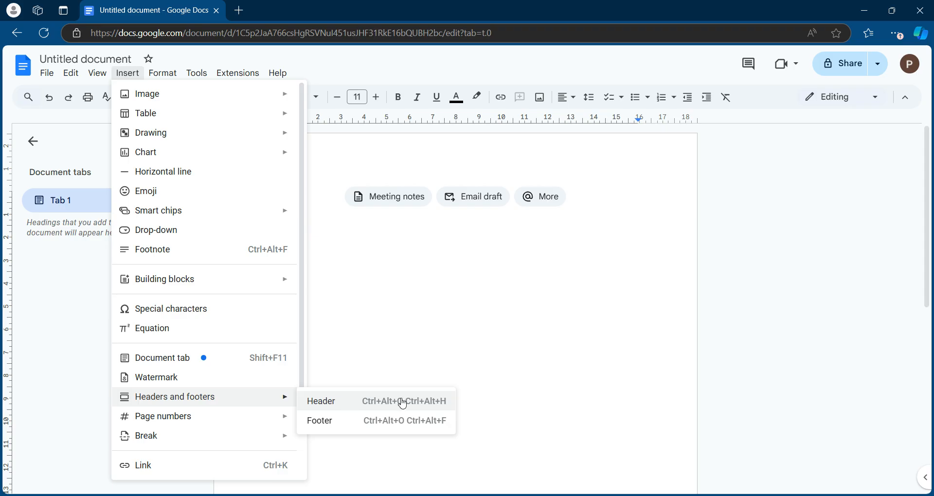
click(452, 407)
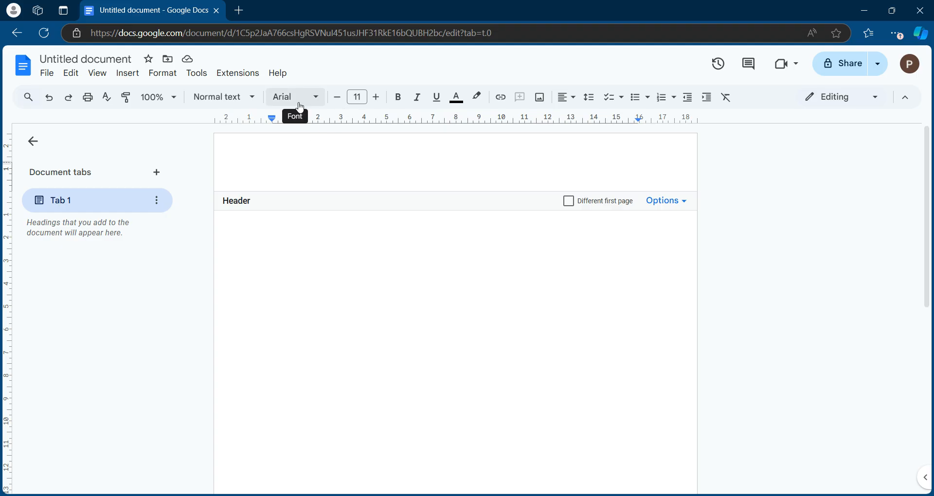
Insert a table with three columns and one row in the header.
click(140, 78)
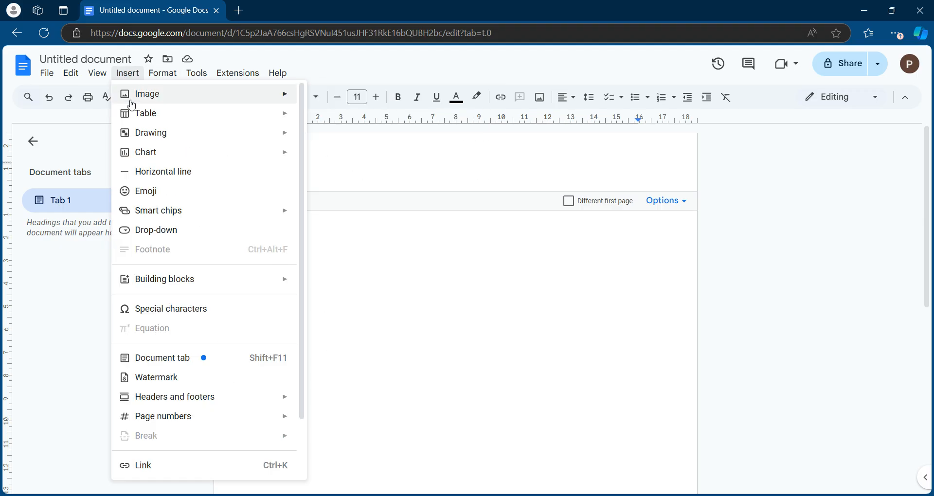
mouse_move(143, 116)
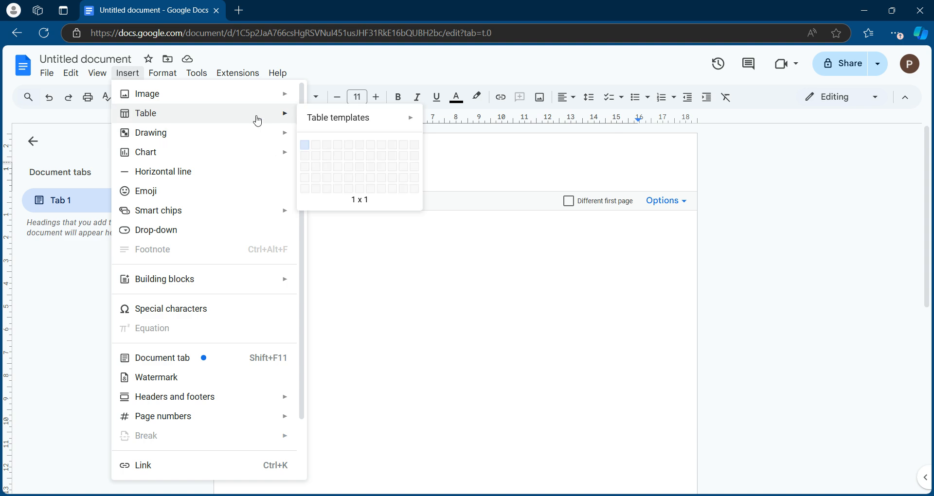
click(329, 148)
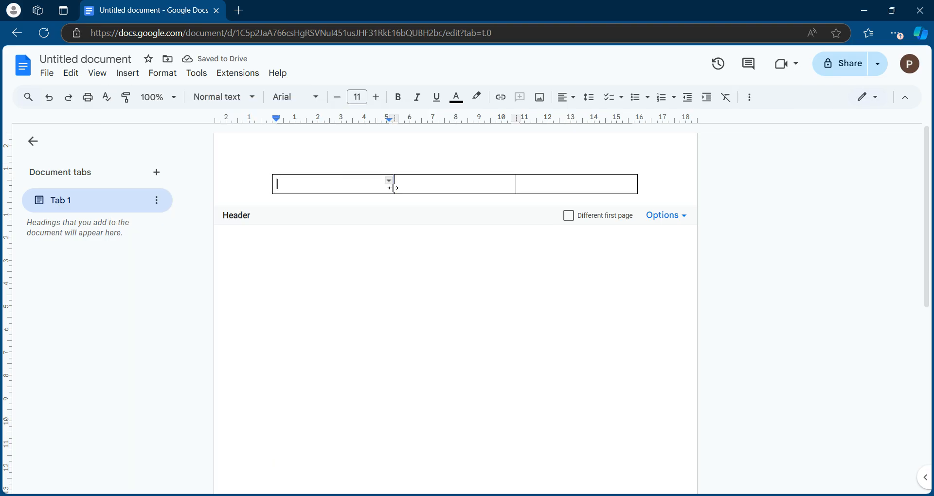
Widen the header table's middle column by narrowing the first column to about 2.6 cm and the third to about 3 cm.
drag(393, 187, 333, 188)
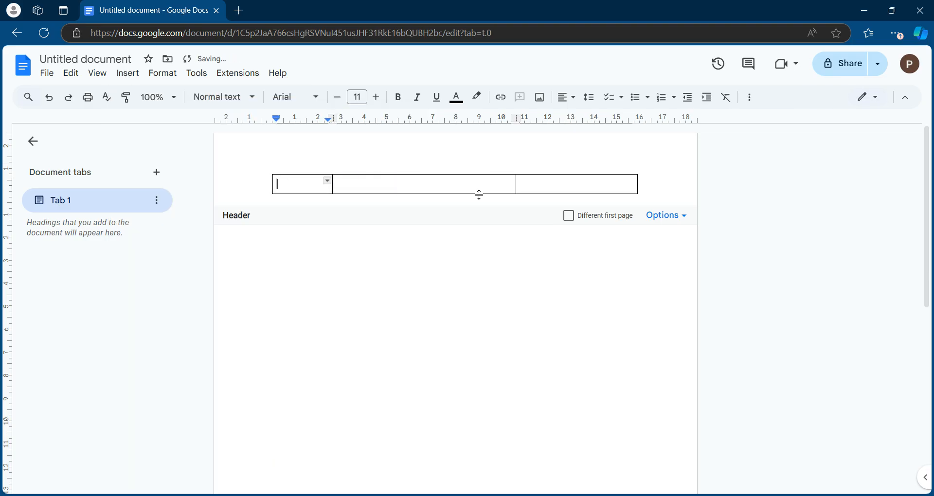
double_click(514, 183)
drag(514, 184, 570, 187)
Enter "Monthly Tech Insights" in the middle cell, with "Your guide to the latest in technology" on a second line.
click(382, 185)
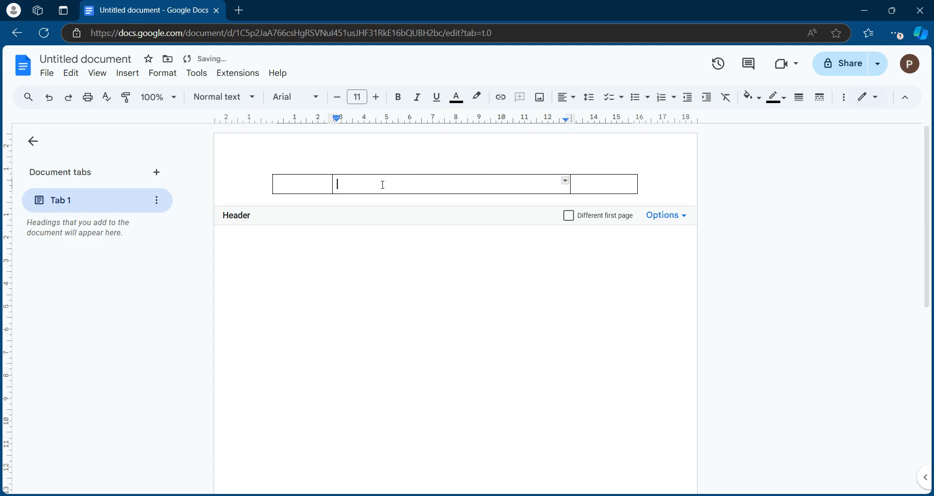
text(Monthly Tech Insights)
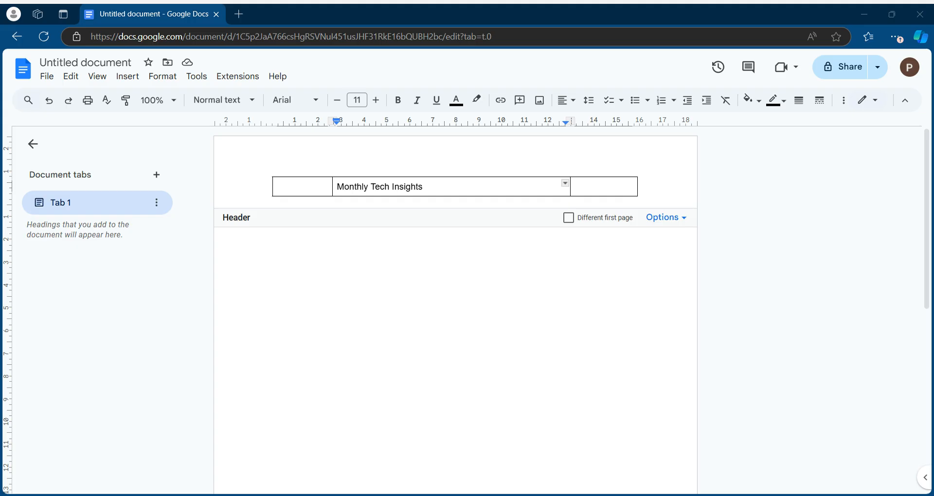
click(442, 213)
key(Return)
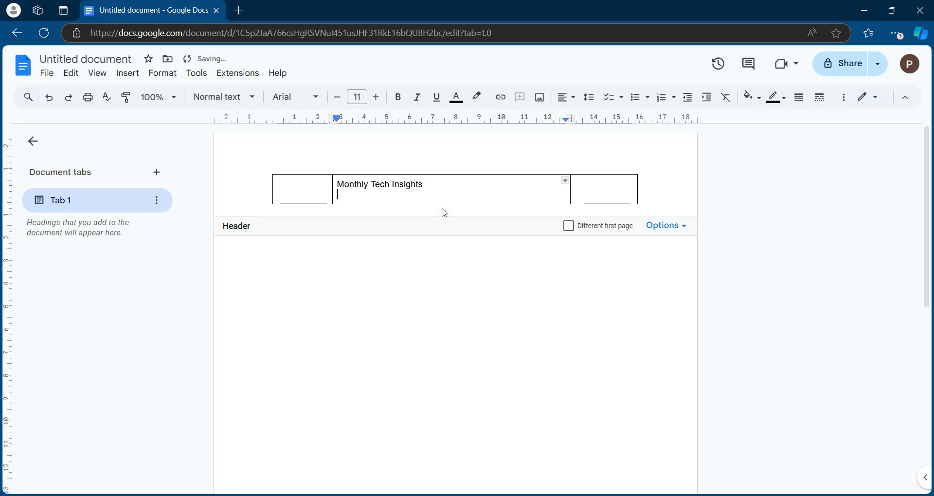
text(Your guide to the latest in technology)
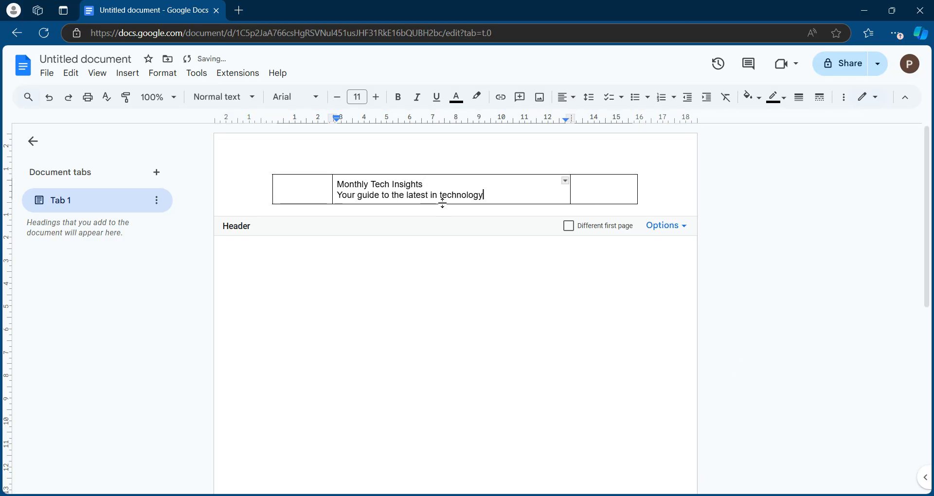
click(457, 196)
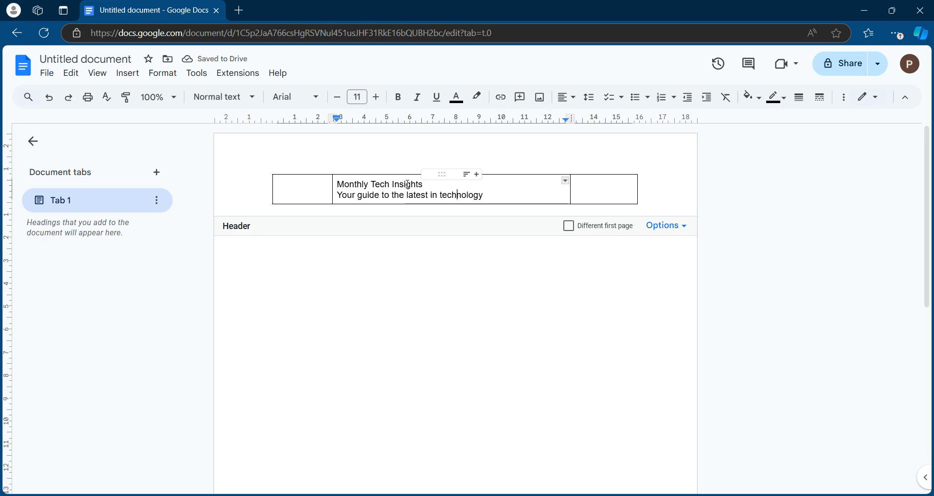
Make the title "Monthly Tech Insights" bold and set its font size to 17.
drag(423, 185, 336, 185)
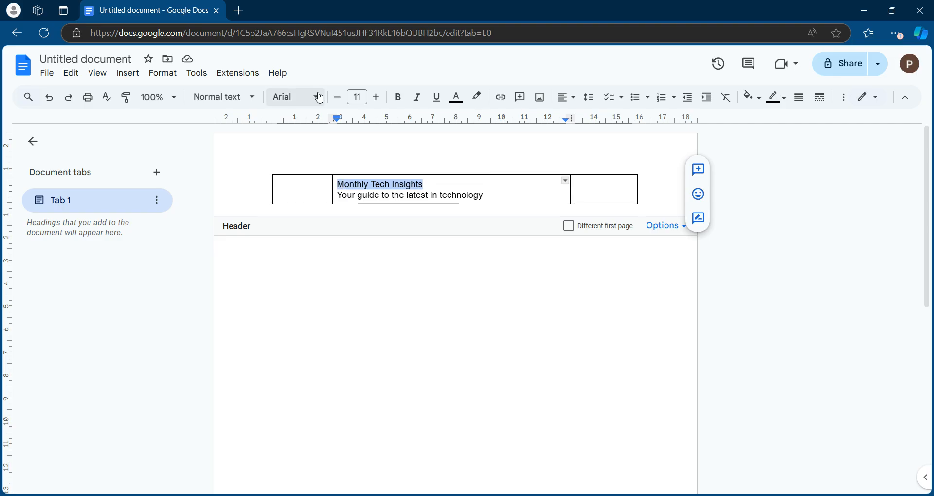
click(399, 98)
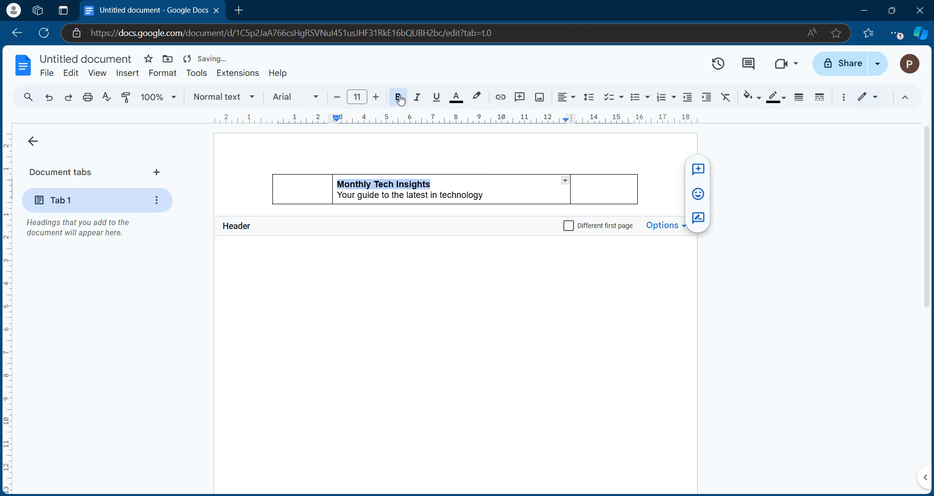
click(376, 98)
click(376, 97)
click(376, 97)
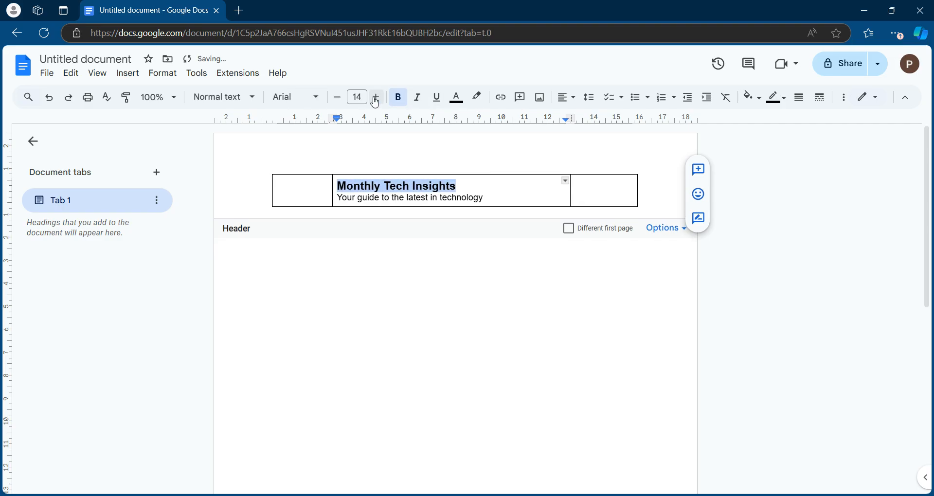
click(376, 98)
click(376, 97)
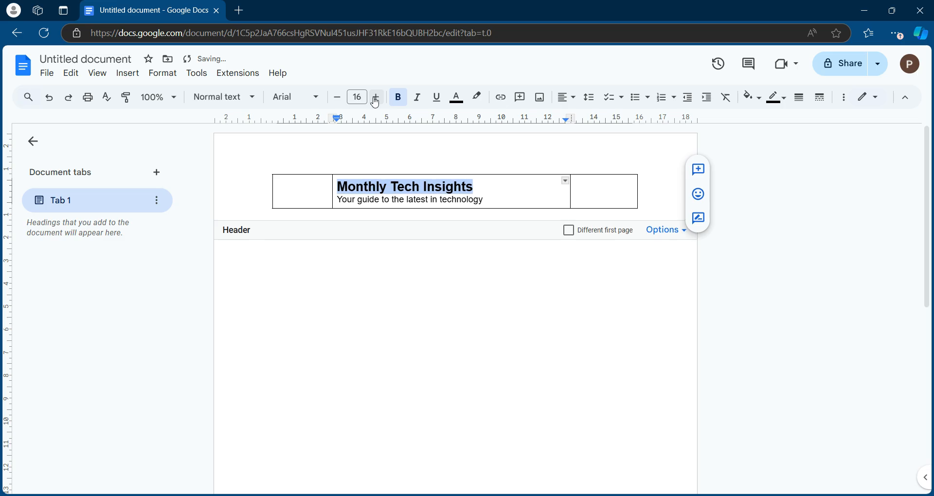
click(376, 97)
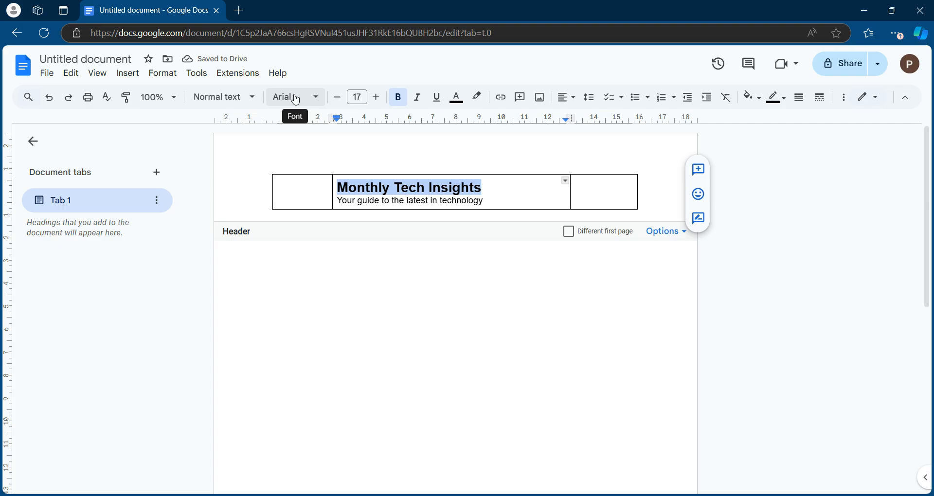
Set the tagline under the title in the Lexend font and narrow the table's first column to about 2 cm.
click(522, 201)
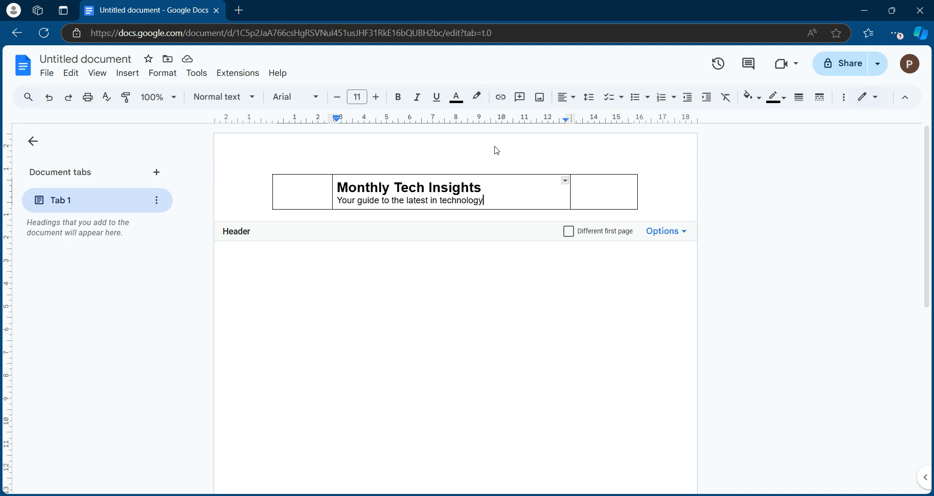
drag(485, 200, 339, 203)
click(312, 99)
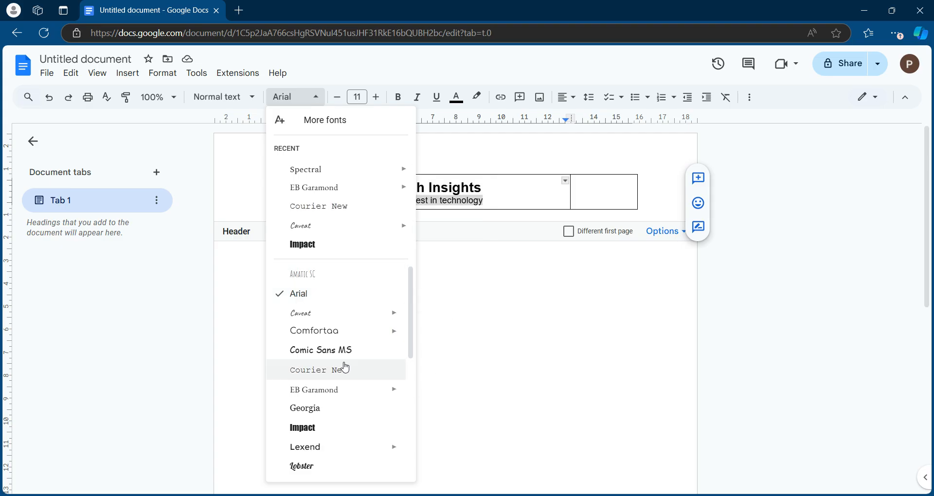
click(344, 452)
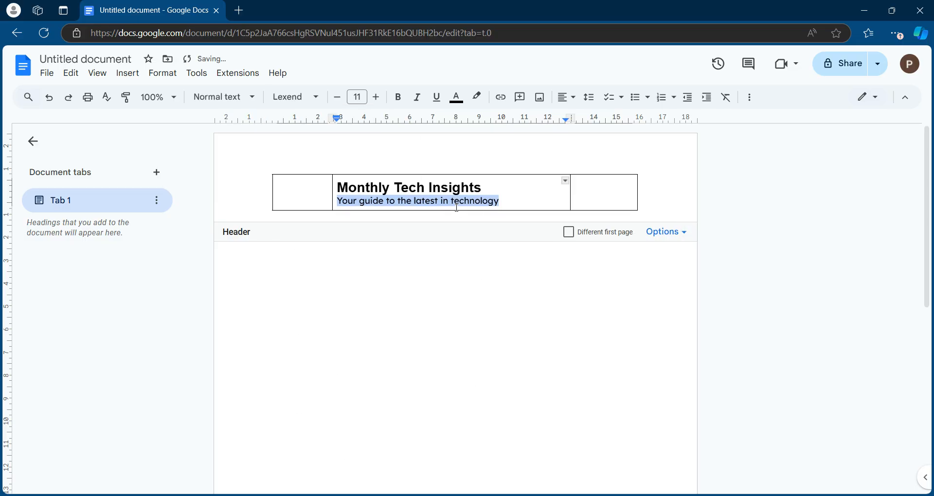
click(549, 201)
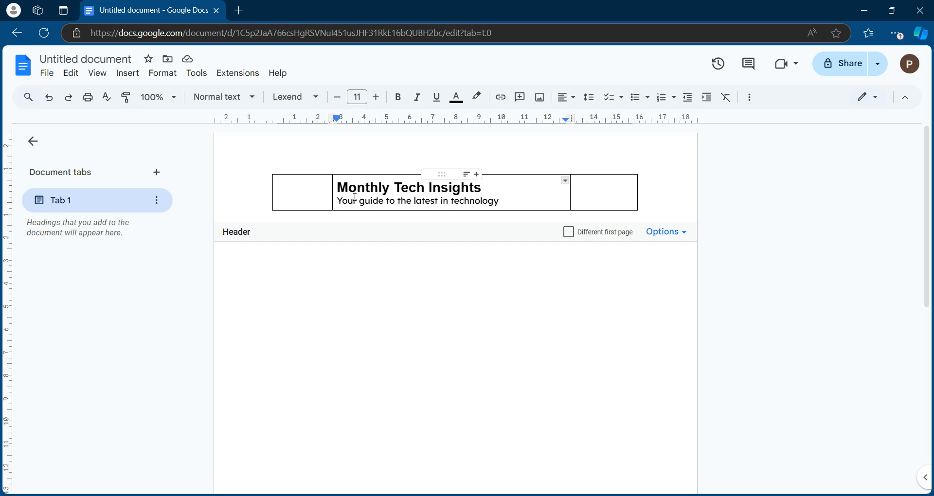
drag(333, 187, 319, 187)
click(444, 200)
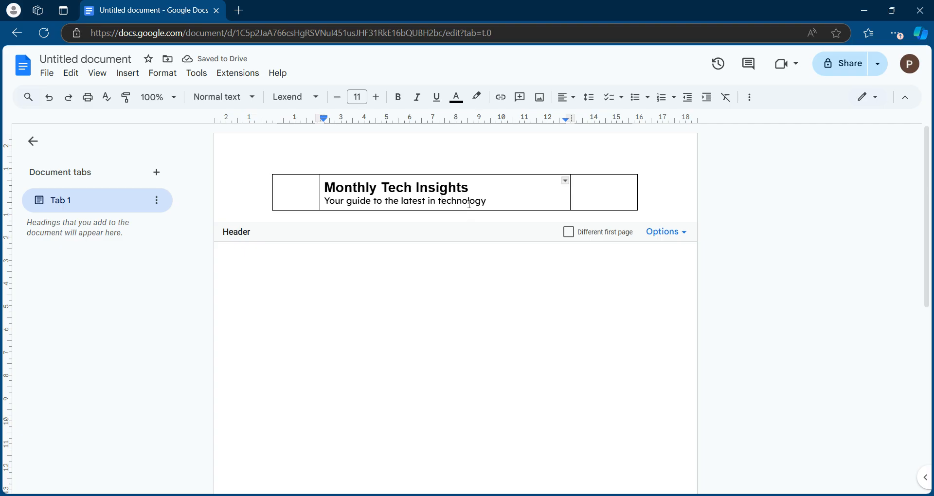
Search the web for "logo vector" images to insert in the header table's first cell.
click(302, 197)
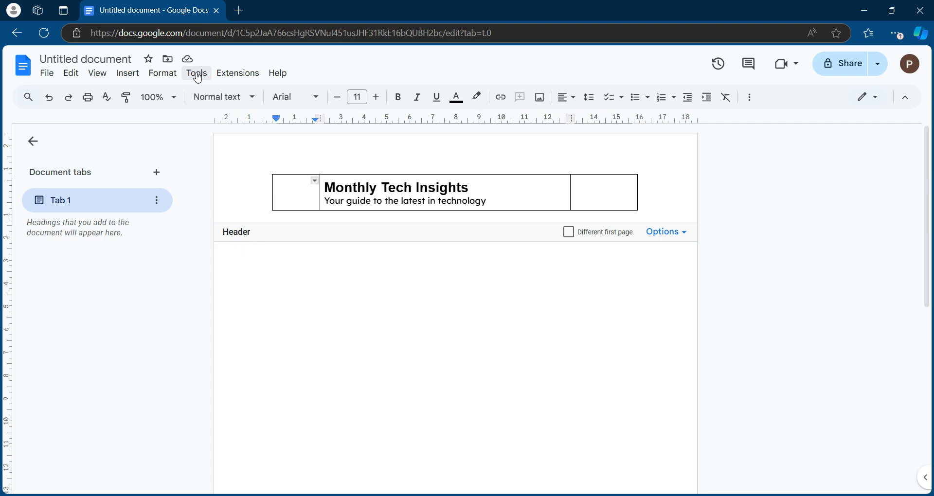
click(138, 80)
mouse_move(148, 92)
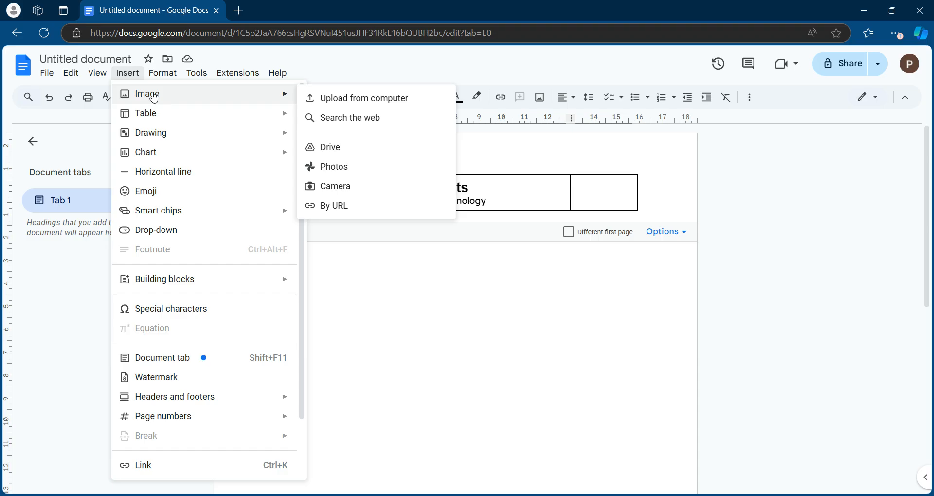
click(354, 129)
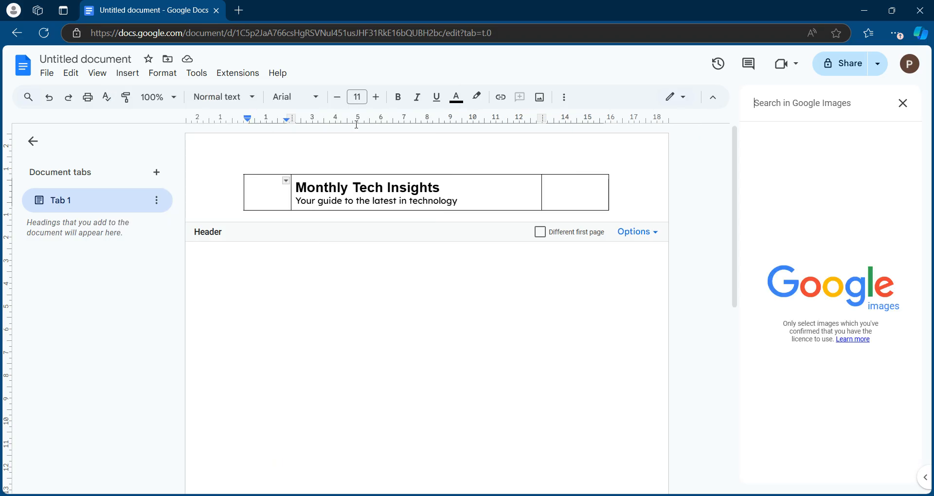
text(logo)
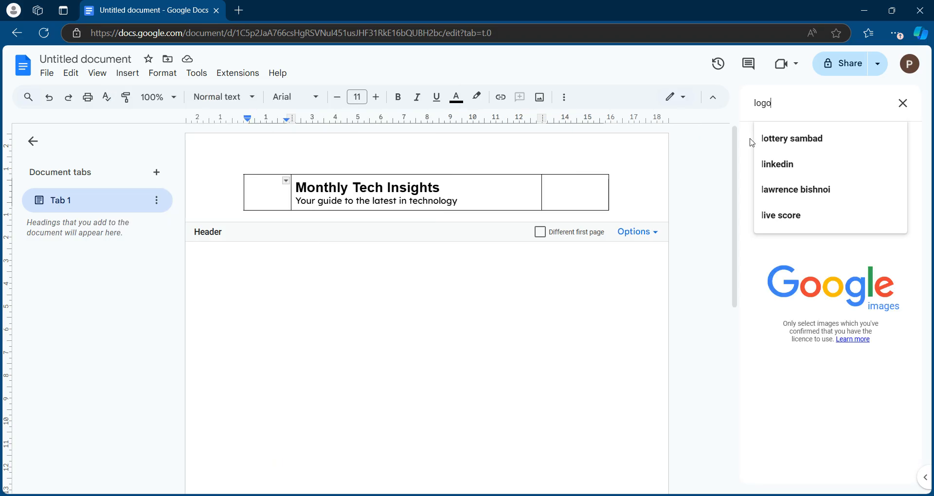
text( vector)
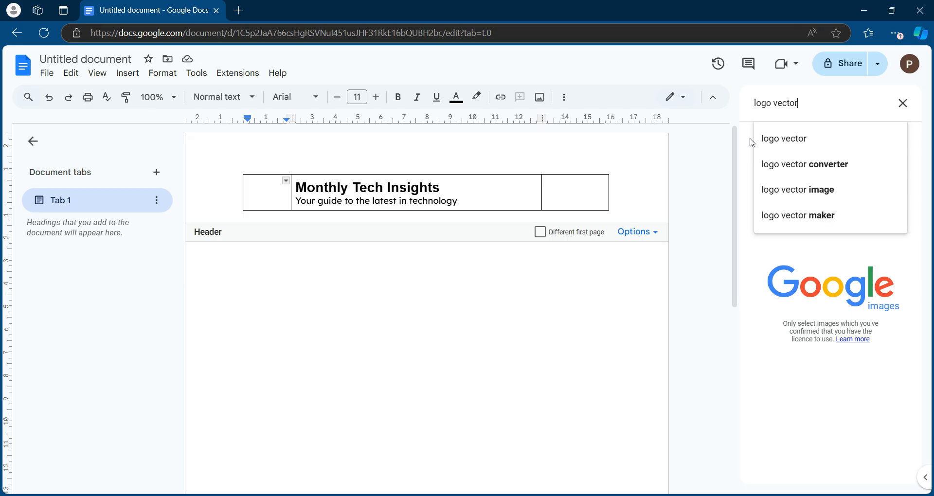
key(Return)
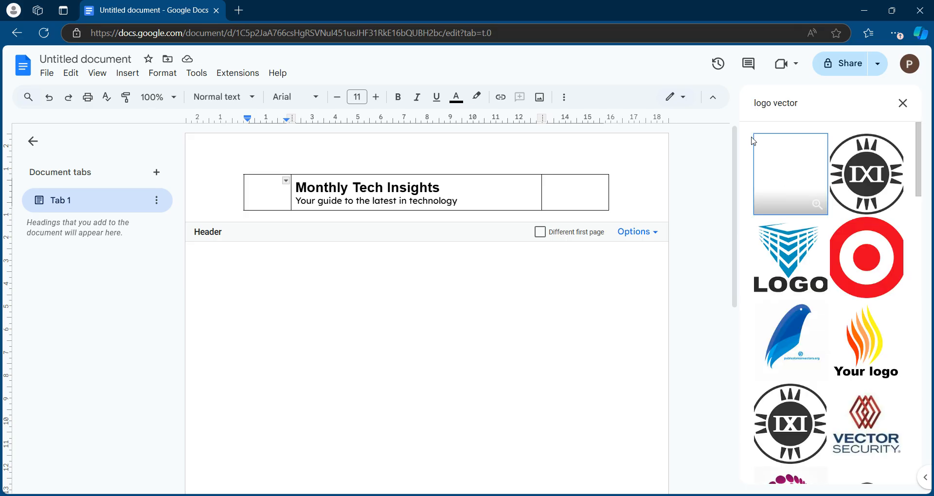
Insert the black hexagonal badge logo with the blank banner from the image results into the first cell.
scroll(891, 289, down, 5)
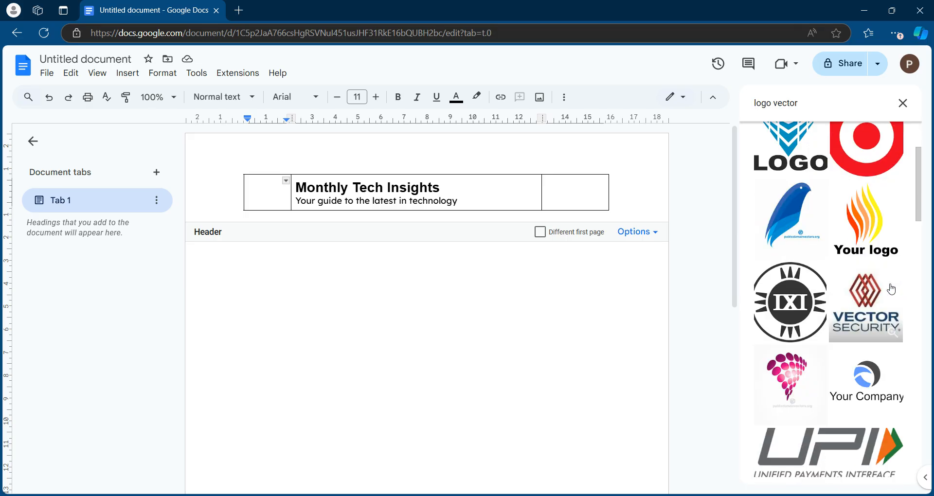
scroll(891, 288, down, 6)
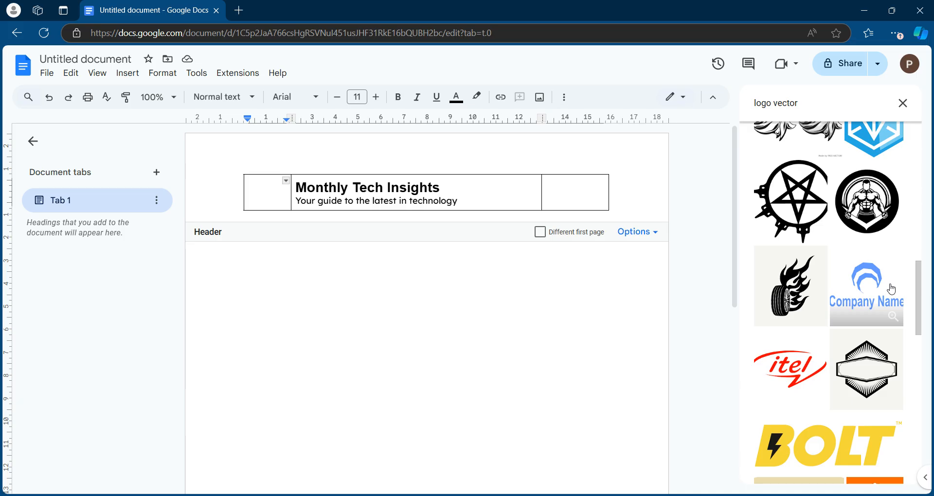
click(876, 375)
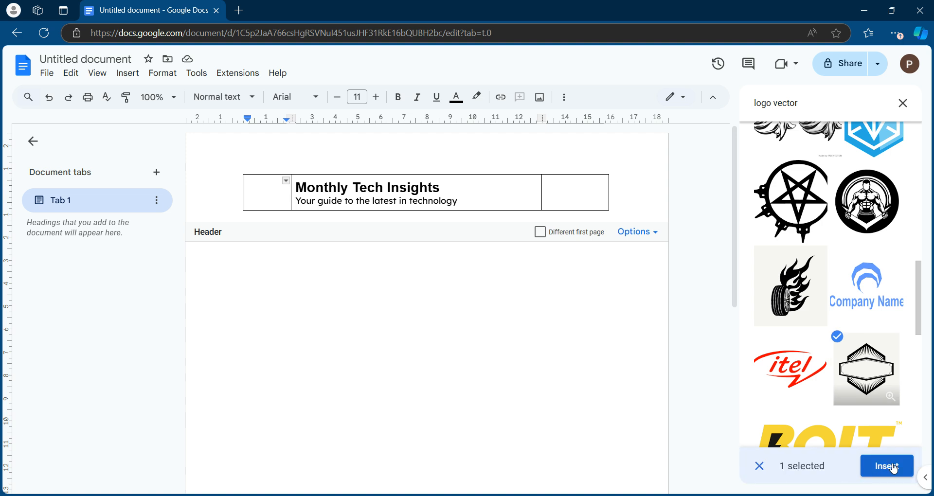
click(892, 467)
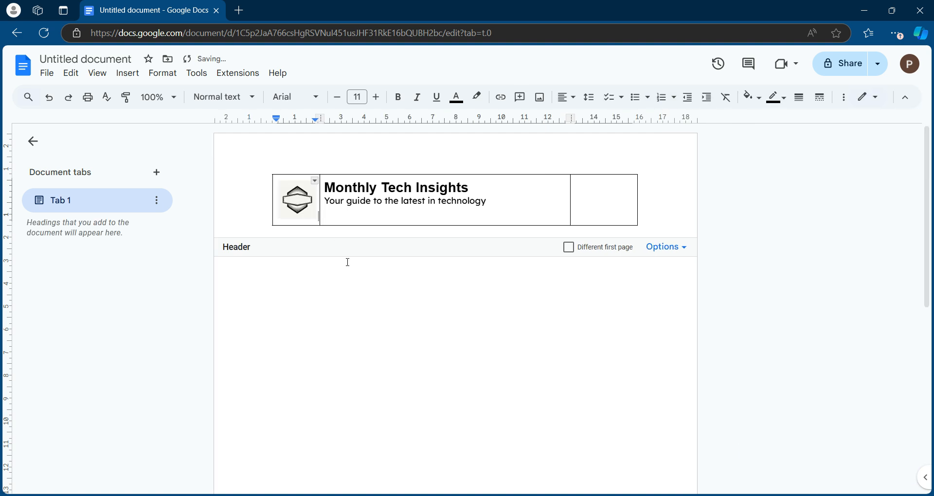
click(301, 199)
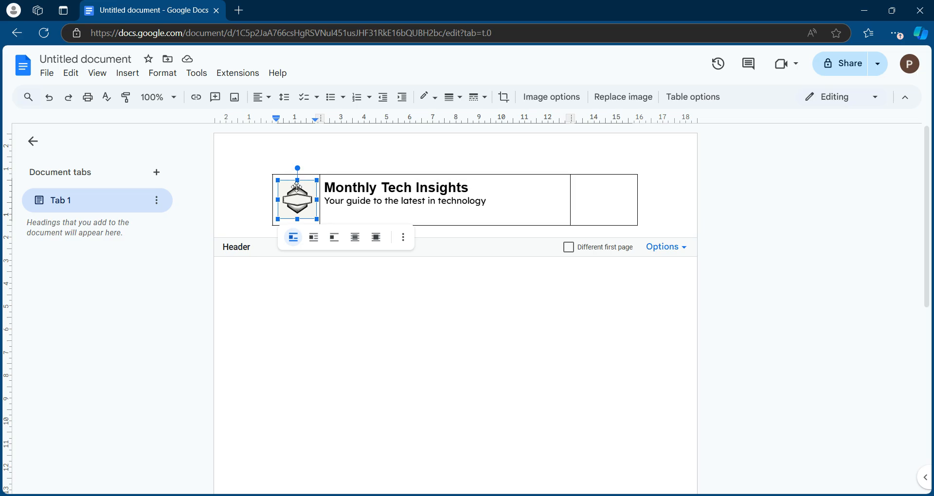
Enter "November 2024" in the header table's third cell and widen that column so the date fits on one line.
click(596, 190)
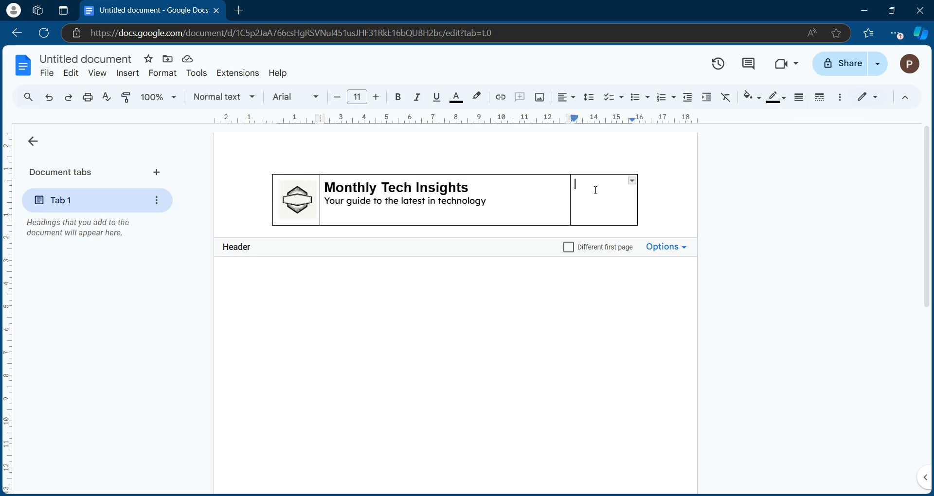
text(November 2024)
drag(572, 198, 559, 198)
click(597, 193)
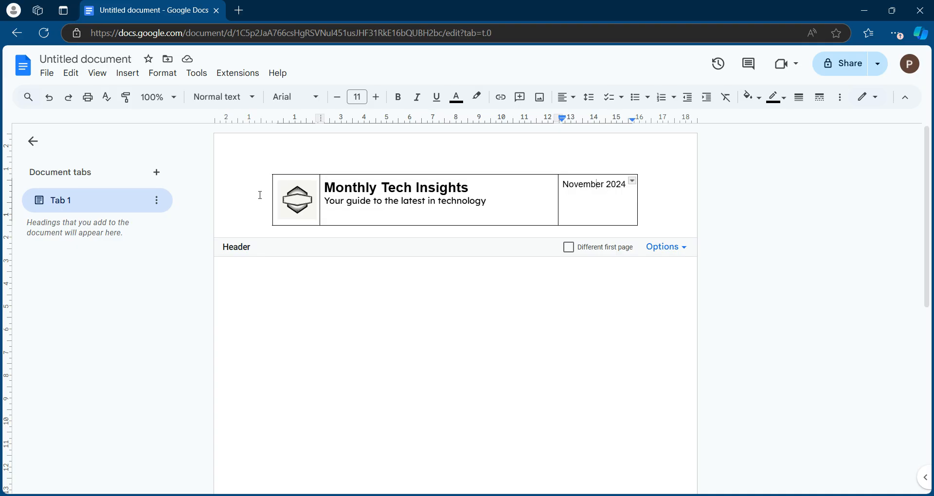
click(135, 78)
mouse_move(208, 138)
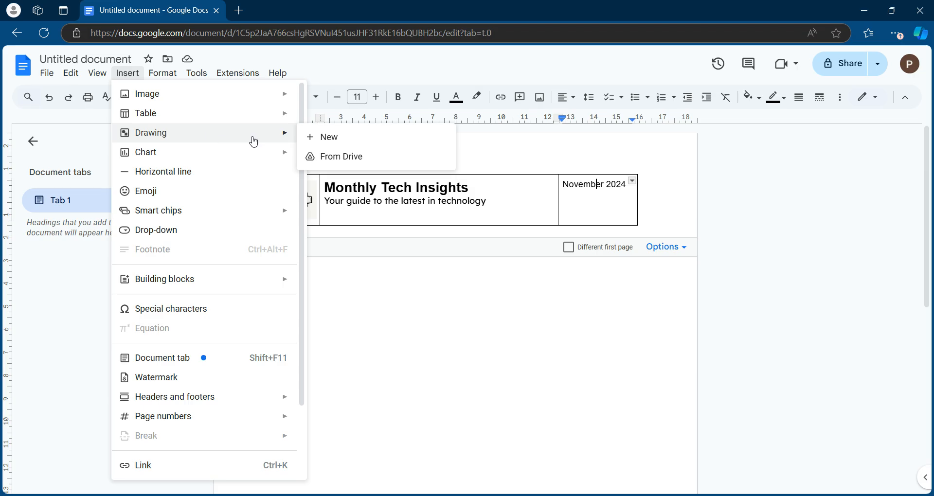
click(335, 141)
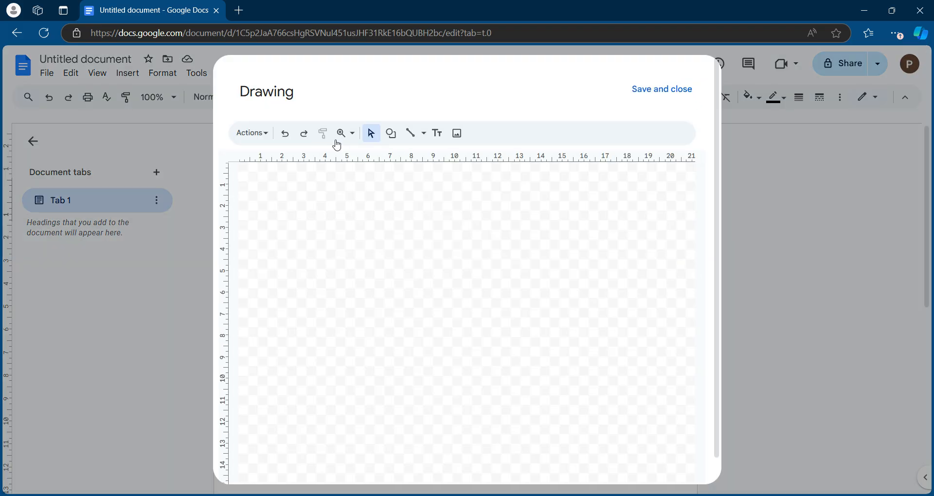
click(395, 143)
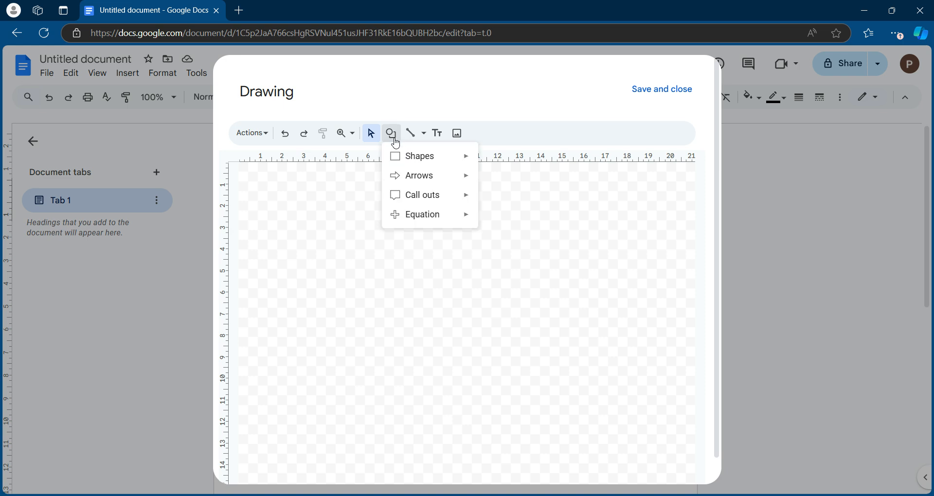
mouse_move(422, 152)
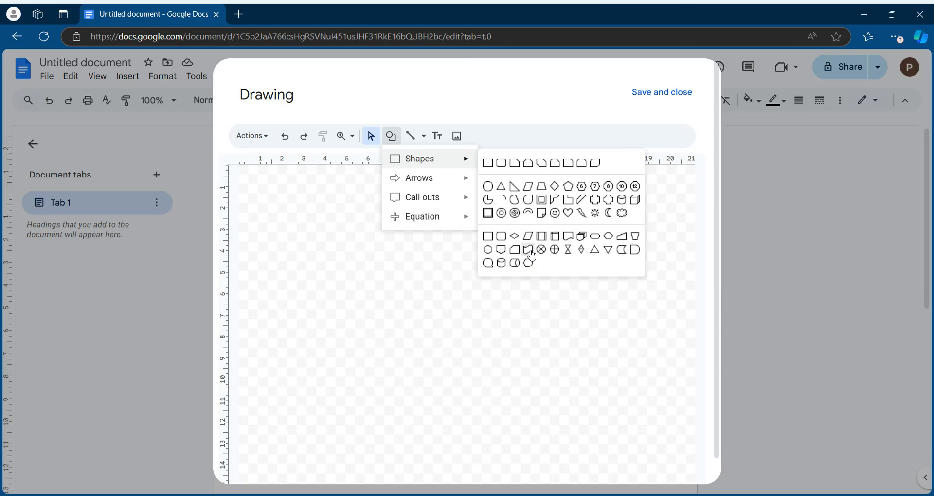
click(529, 251)
mouse_move(288, 212)
mouse_down()
mouse_move(609, 279)
mouse_move(659, 312)
mouse_up()
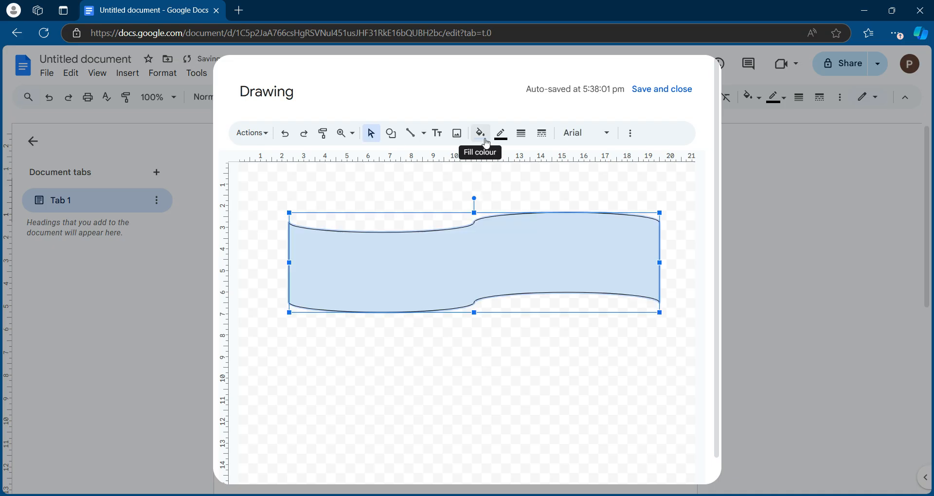
click(481, 135)
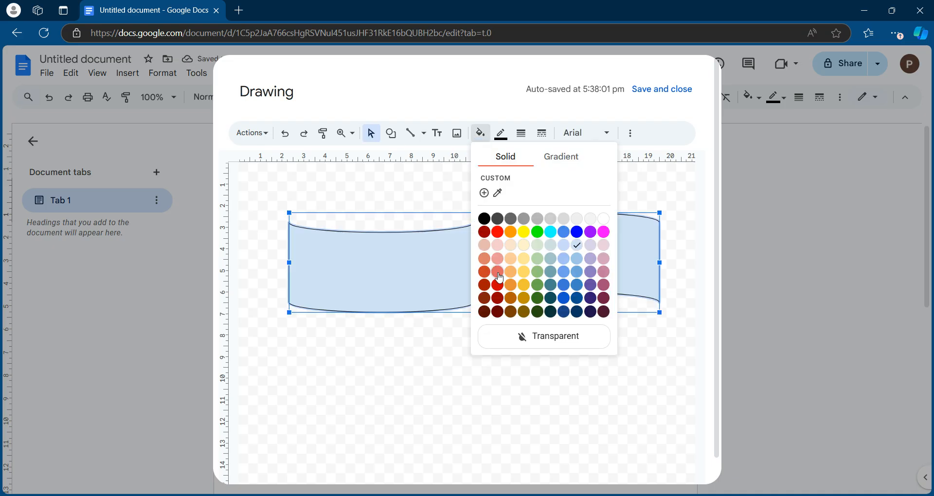
click(484, 284)
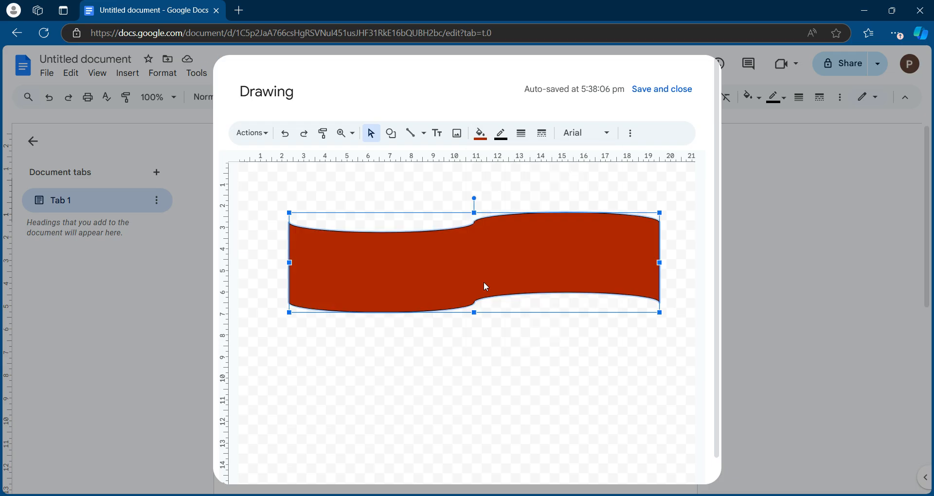
click(644, 99)
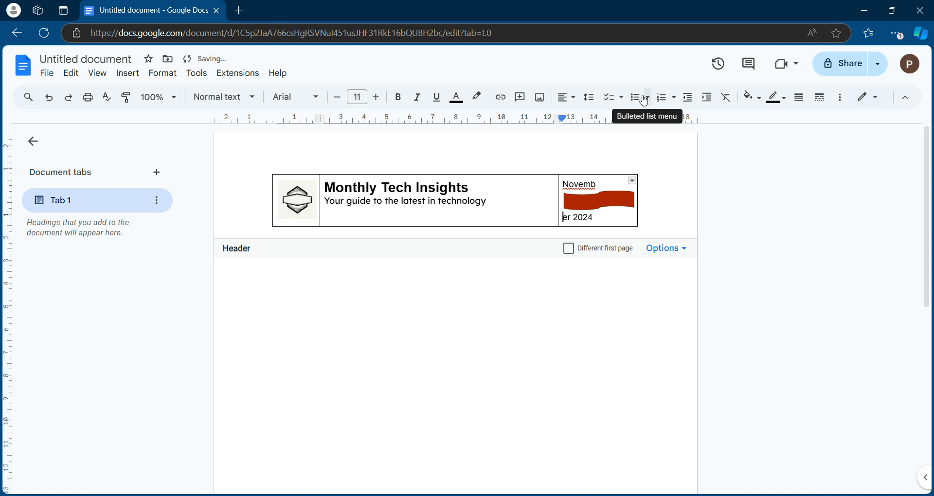
key(BackSpace)
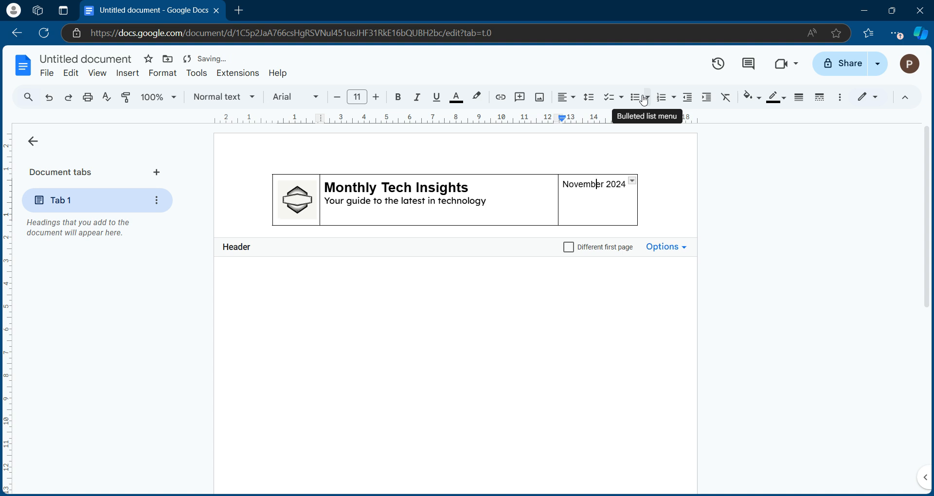
Start a new drawing on the line above the header table and draw a horizontal scroll shape about 19.5 by 6 cm.
click(338, 158)
click(128, 75)
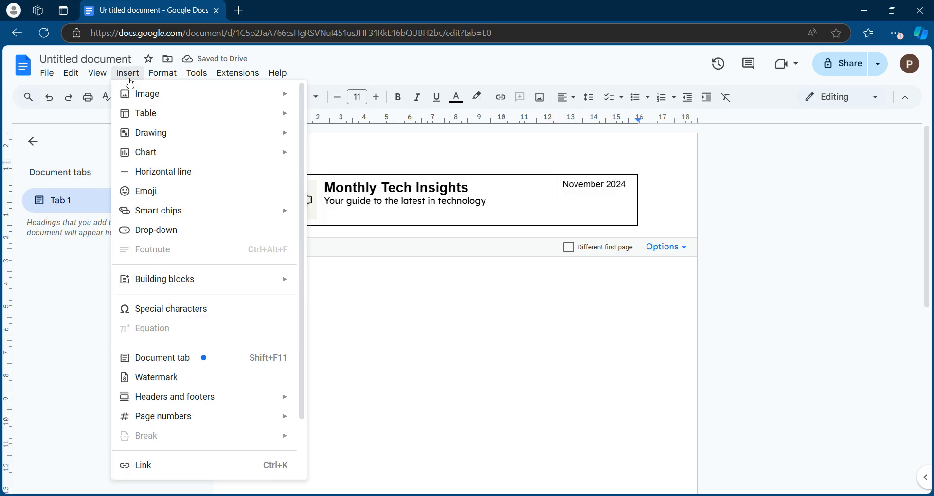
mouse_move(159, 140)
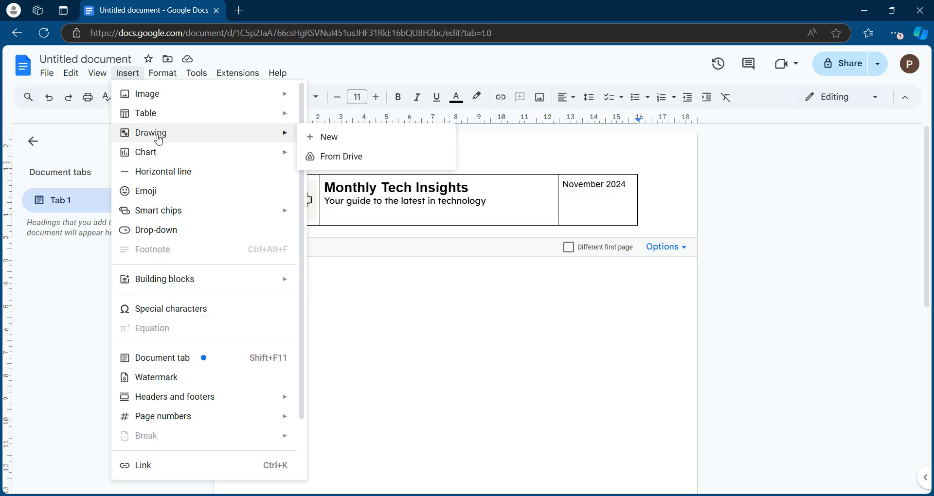
click(316, 139)
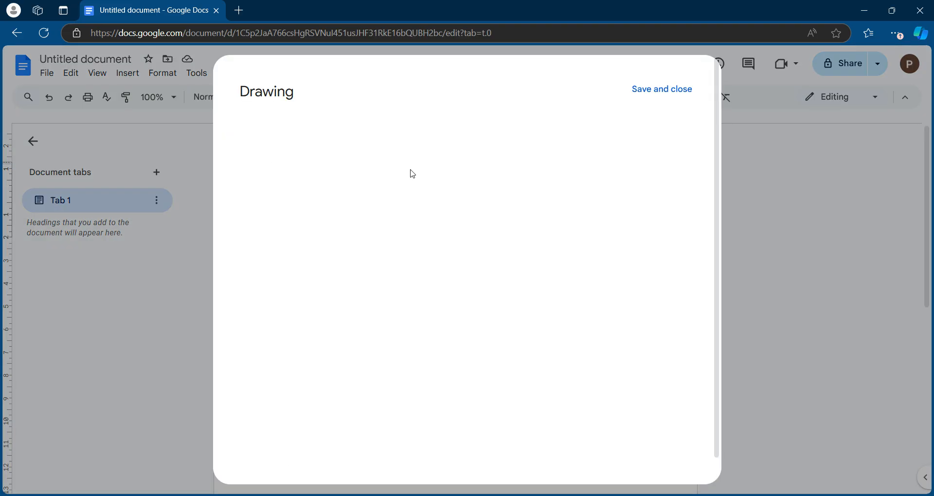
click(398, 137)
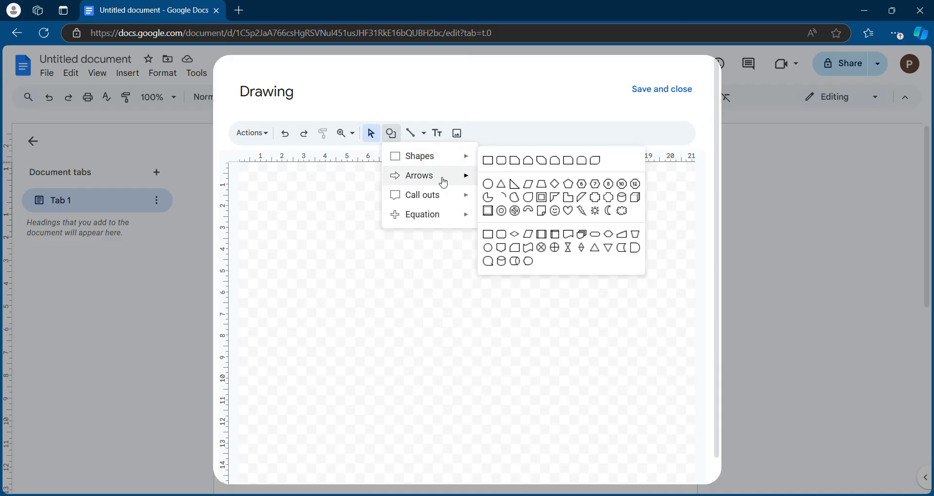
mouse_move(443, 182)
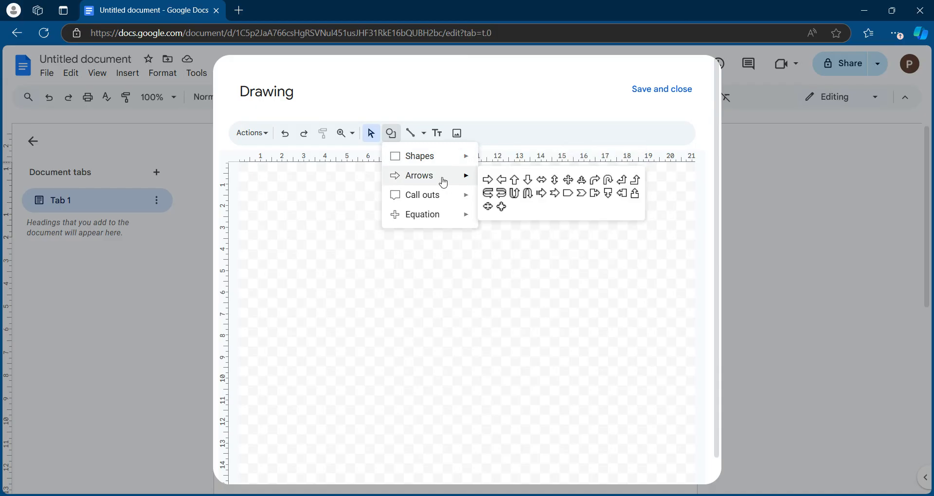
mouse_move(449, 202)
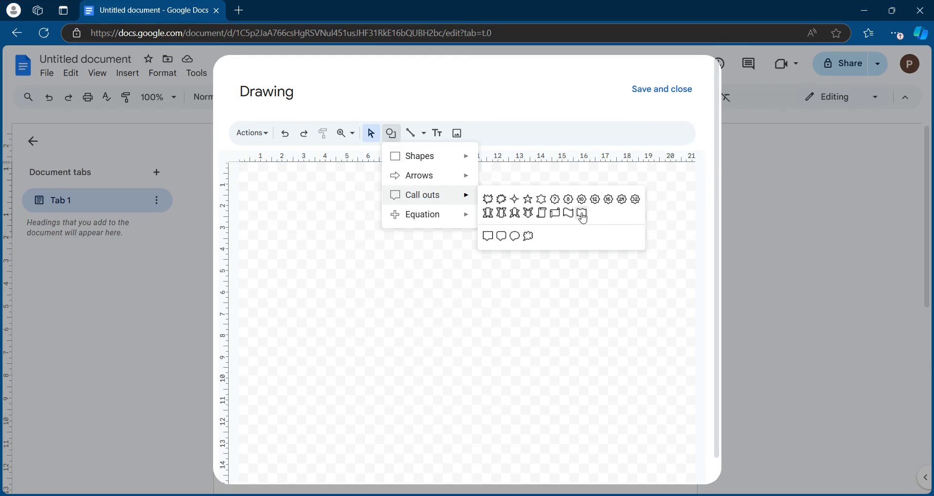
click(555, 216)
drag(266, 216, 689, 344)
Fill the scroll shape with solid dark red and save the drawing into the header.
click(488, 141)
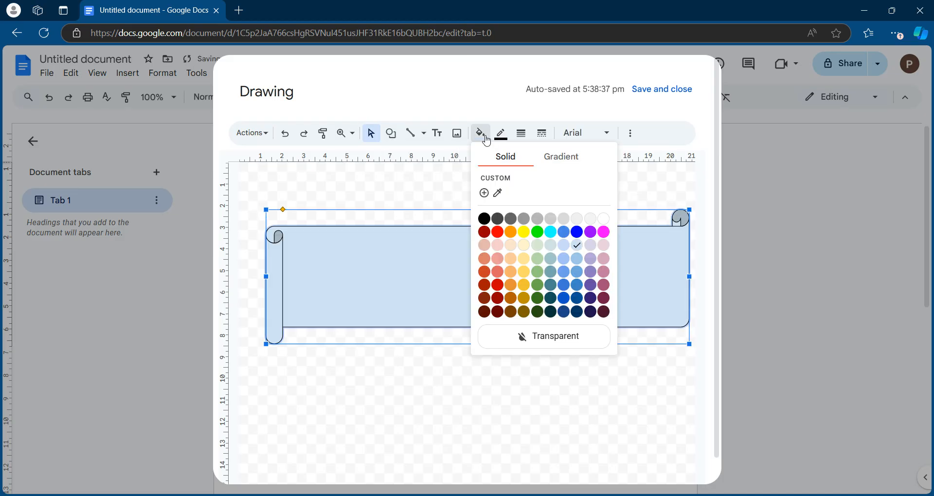
click(484, 286)
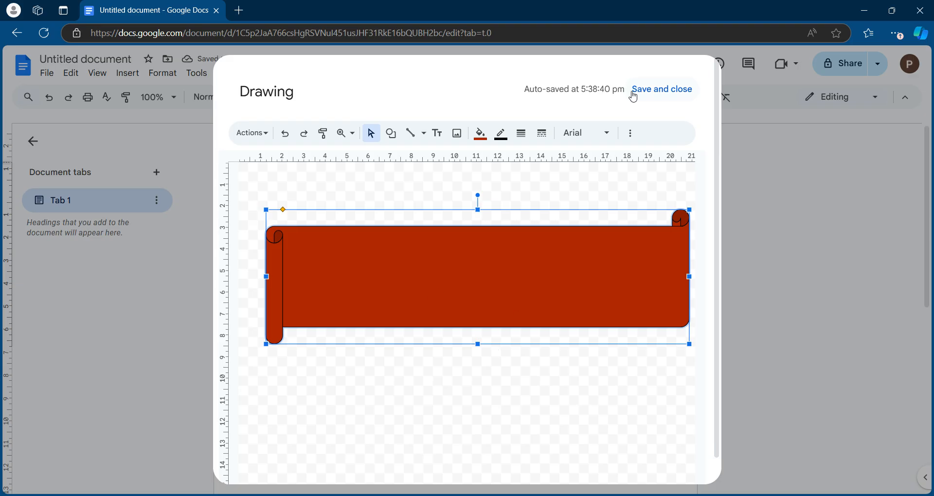
click(662, 89)
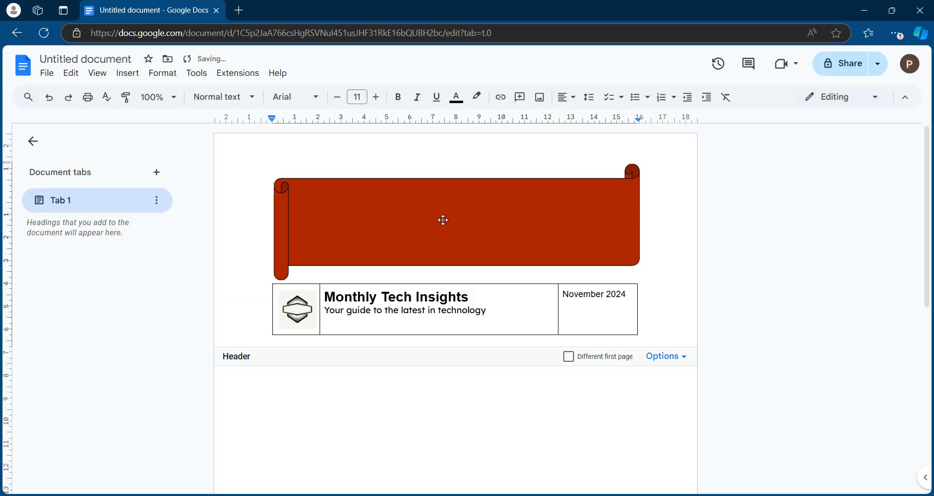
Place the red scroll behind the text, reduce its height, and stretch it past both sides of the header table.
click(458, 220)
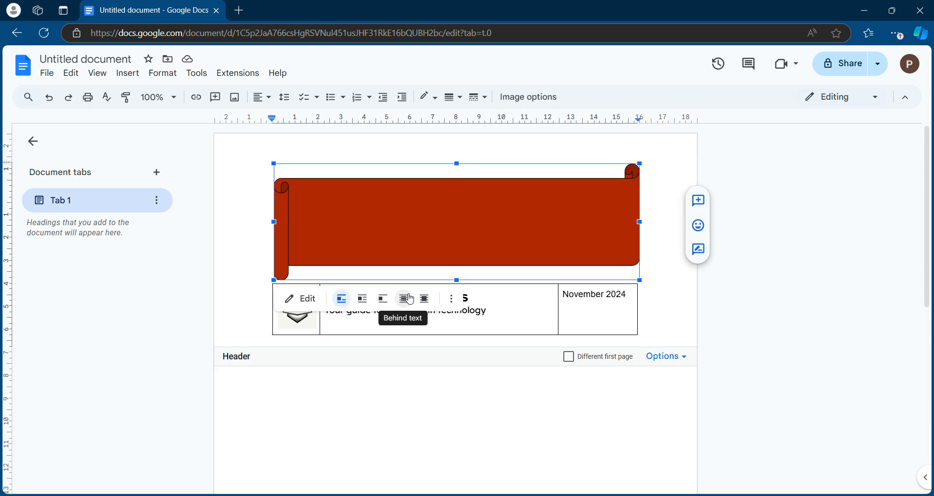
click(410, 299)
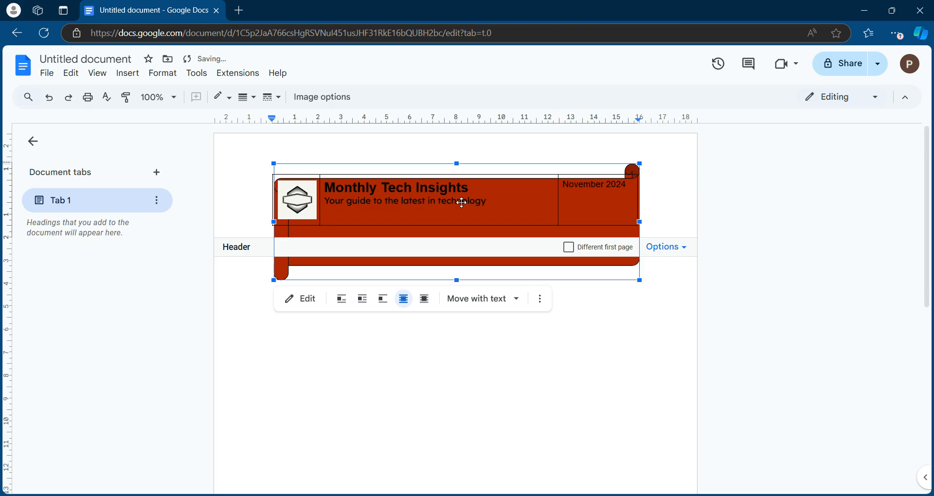
drag(469, 232, 464, 205)
drag(637, 198, 667, 198)
drag(267, 198, 249, 198)
drag(462, 141, 463, 155)
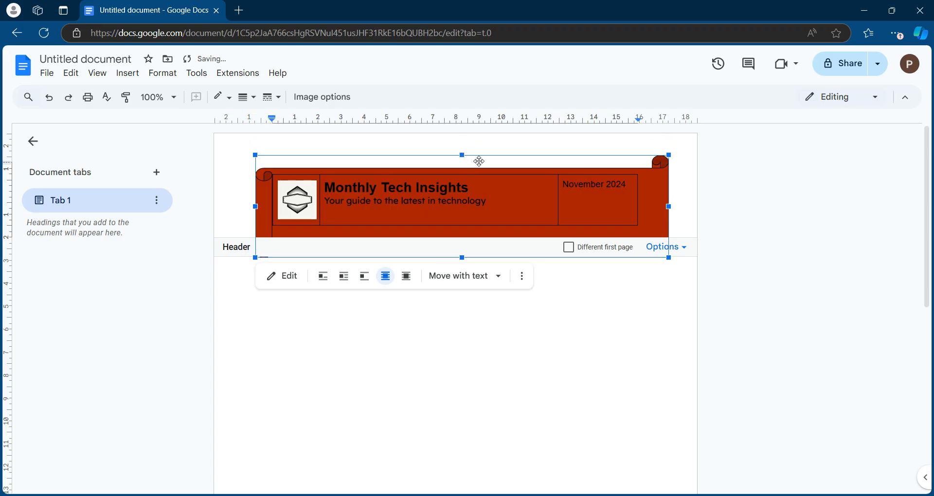
Reposition and resize the red scroll so it frames the table with even margins and ends within the header area.
drag(655, 191, 652, 175)
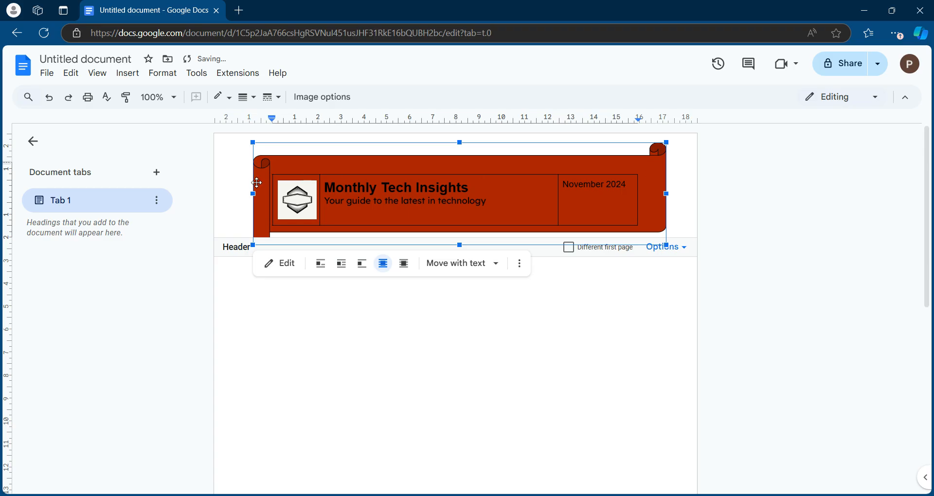
drag(293, 157, 304, 155)
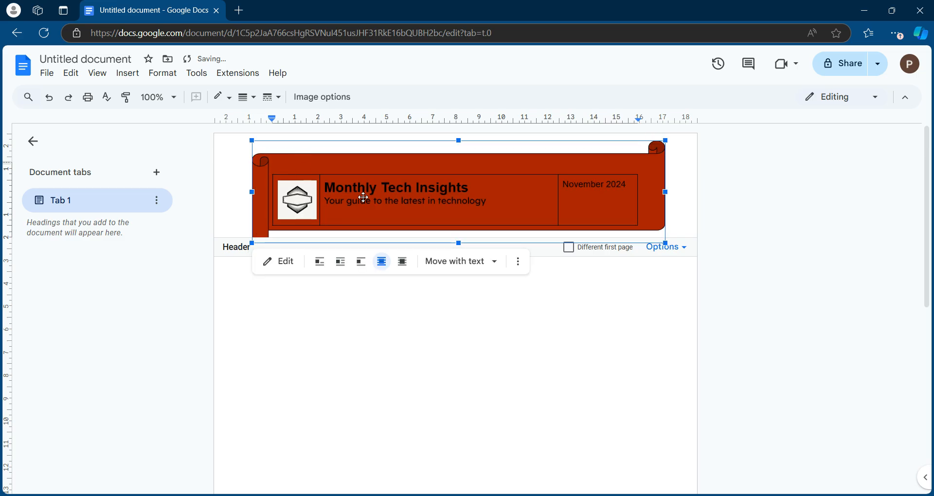
drag(298, 161, 295, 160)
drag(662, 141, 621, 166)
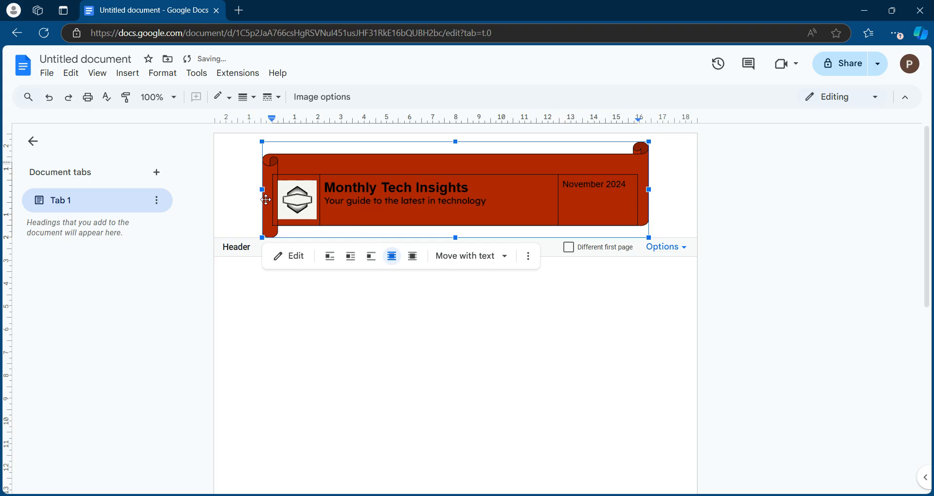
drag(262, 189, 237, 189)
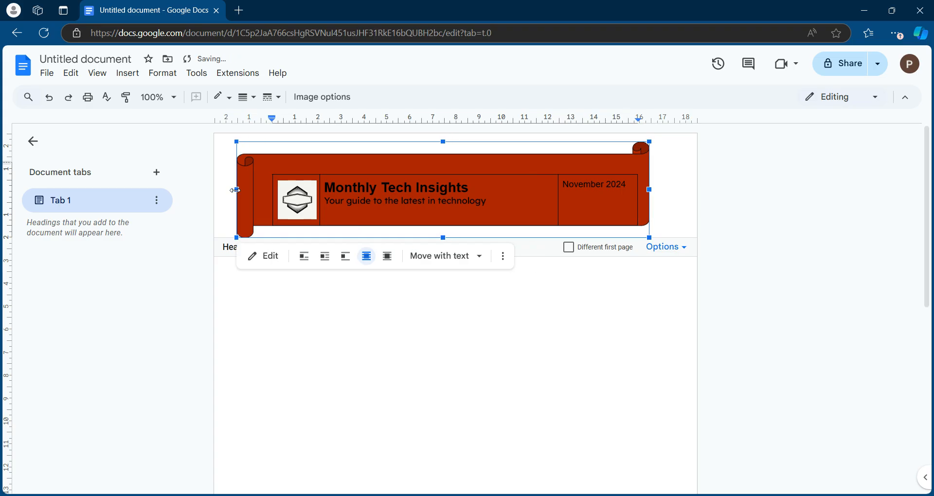
drag(513, 163, 527, 168)
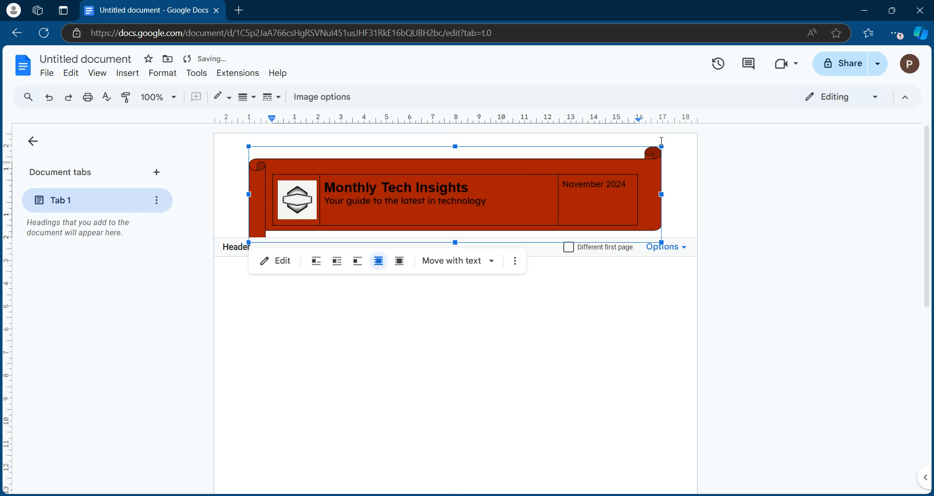
drag(661, 146, 653, 148)
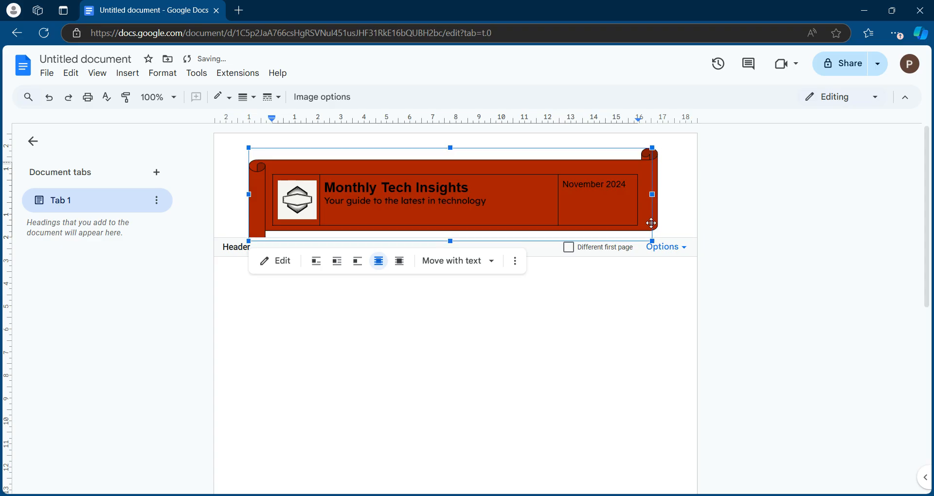
drag(449, 151, 460, 171)
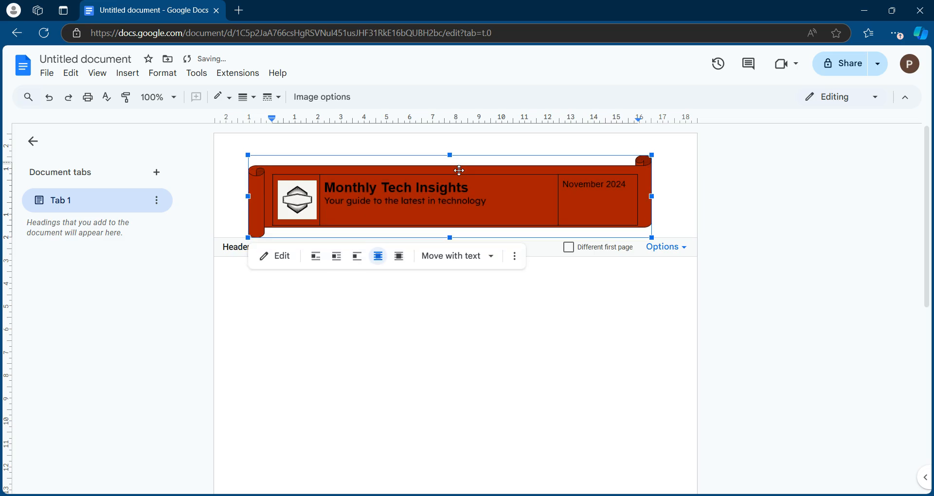
click(663, 202)
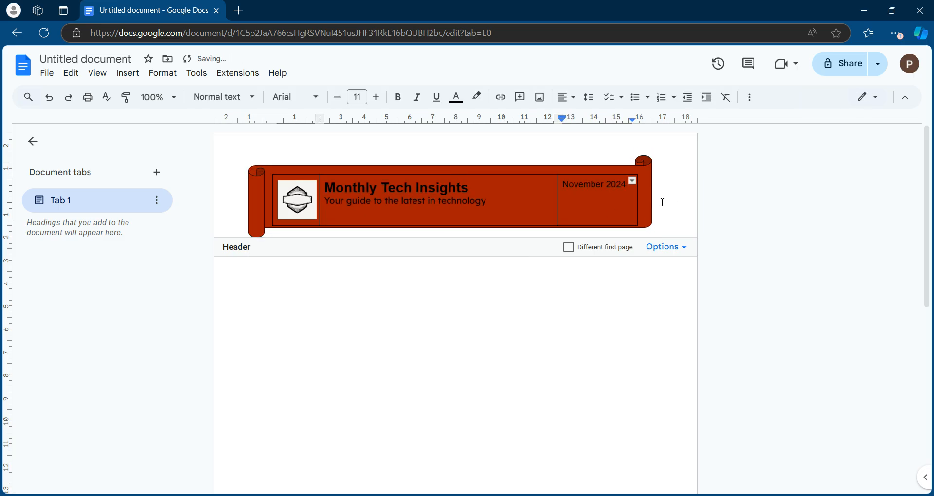
Set the header table's border colour to the same dark red as the scroll banner.
click(552, 193)
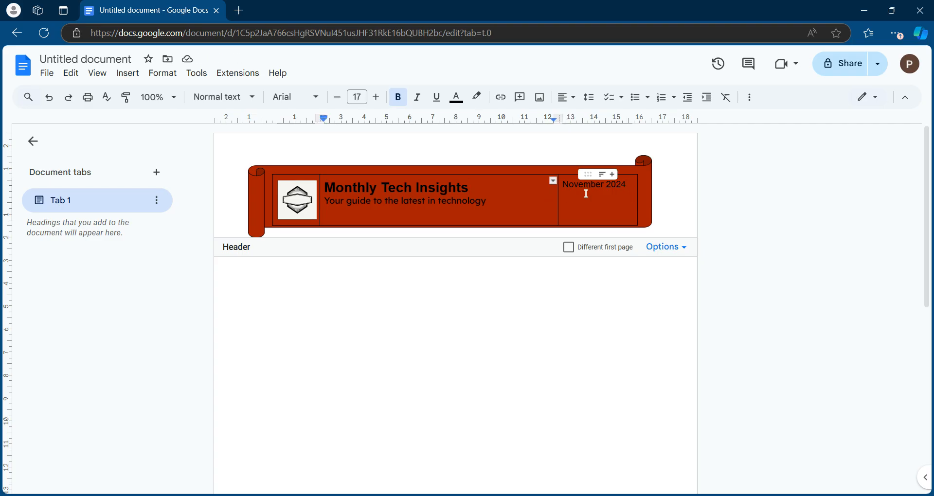
right_click(513, 200)
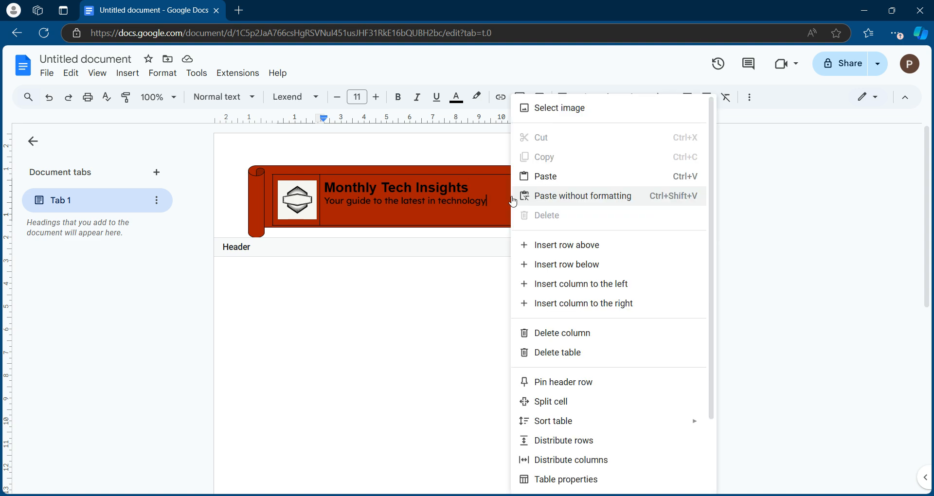
click(583, 485)
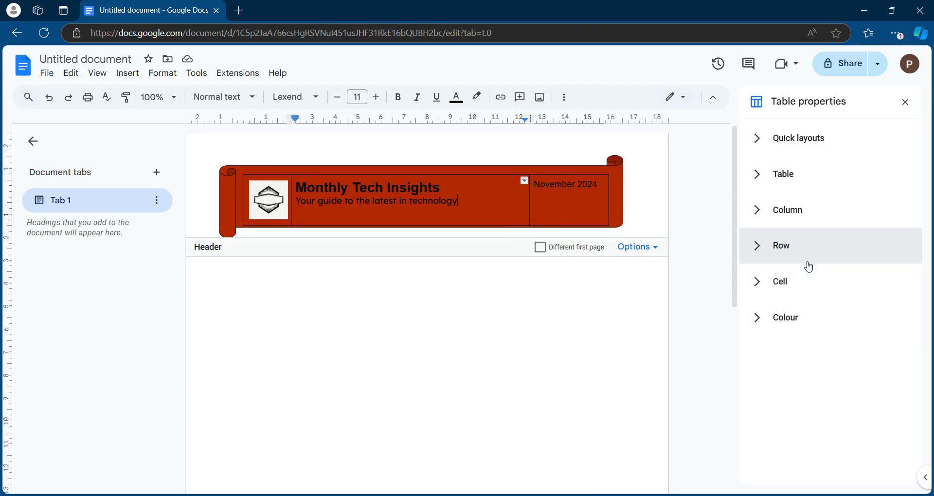
click(785, 326)
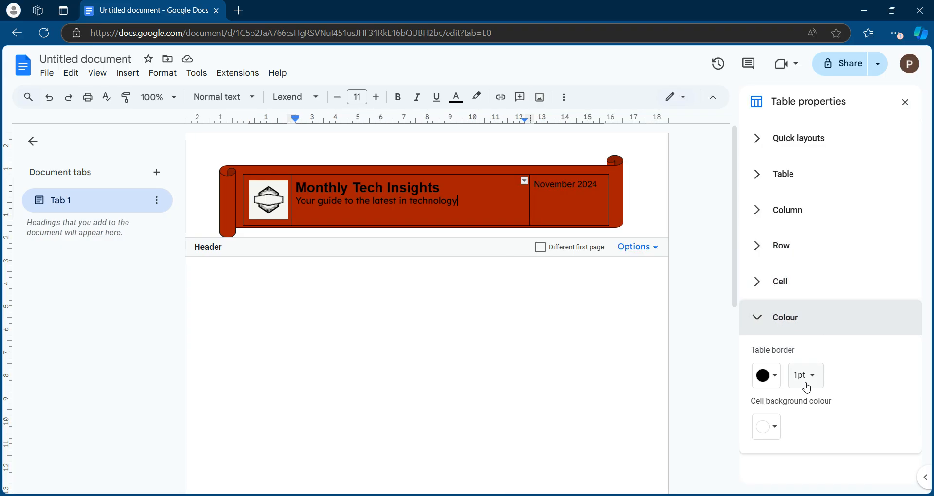
click(763, 378)
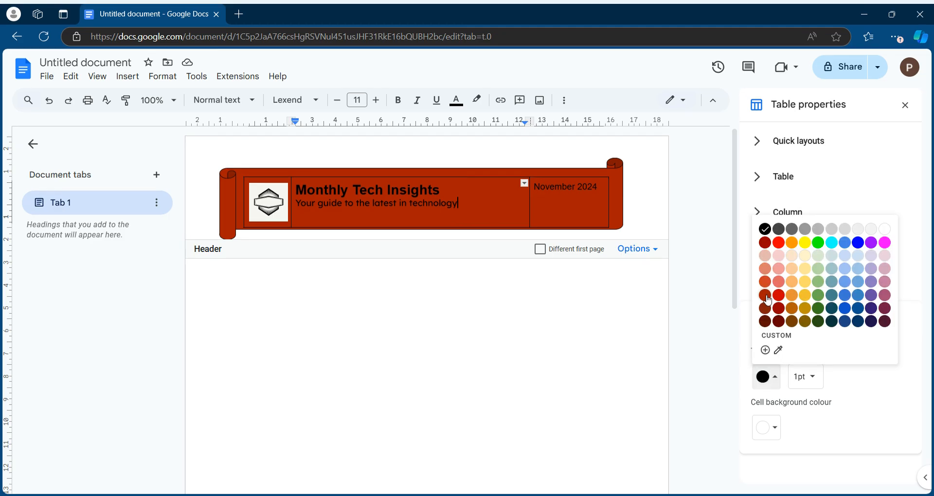
click(766, 295)
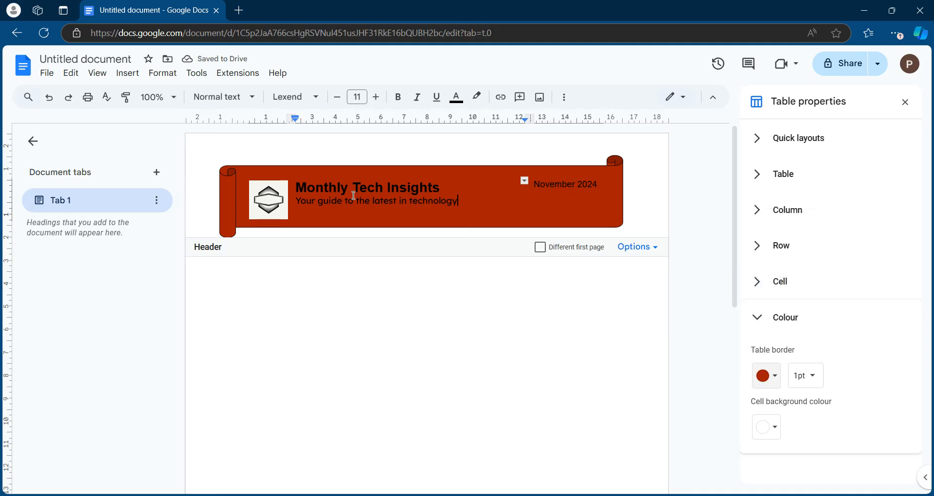
Colour the date "November 2024", the title "Monthly Tech Insights" and the tagline in the header white.
drag(468, 203, 302, 182)
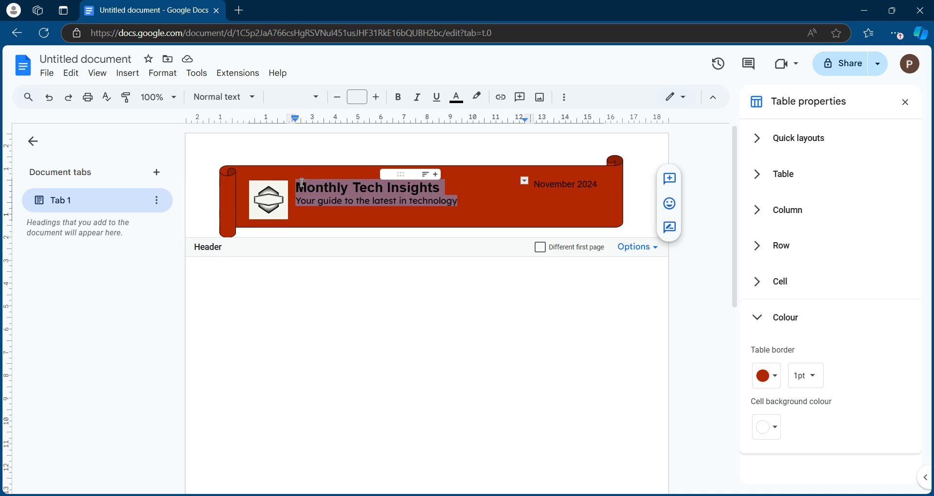
drag(598, 185, 535, 189)
click(457, 100)
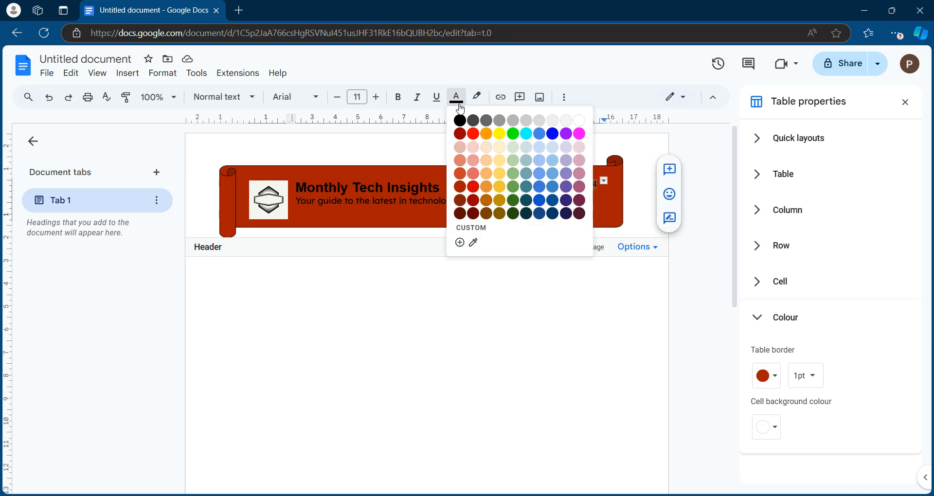
click(579, 120)
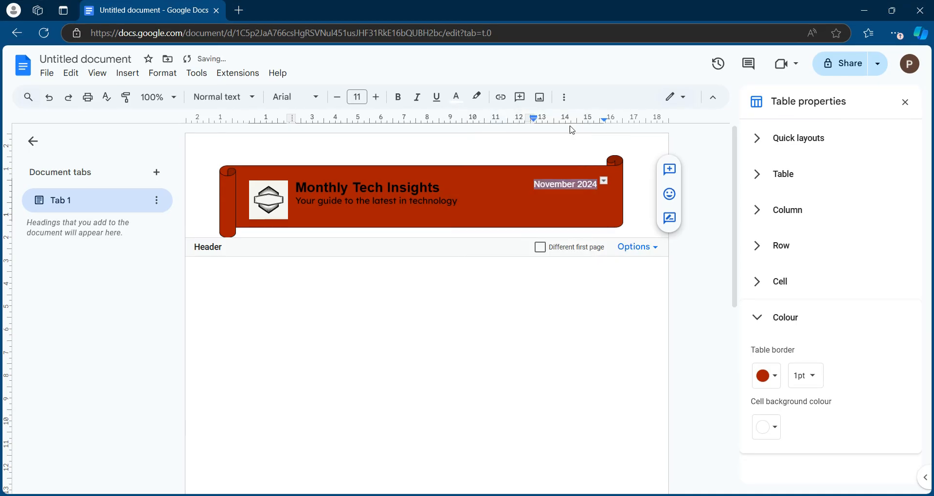
drag(461, 204, 295, 187)
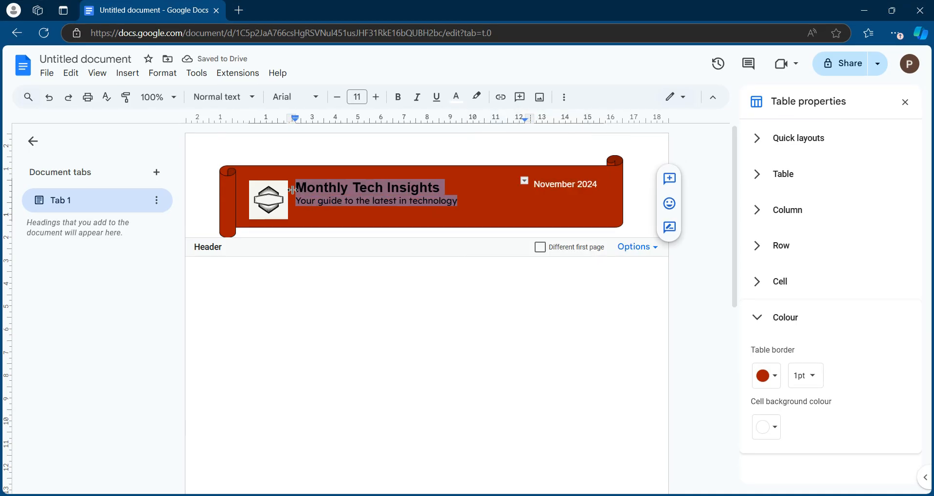
click(458, 98)
click(583, 122)
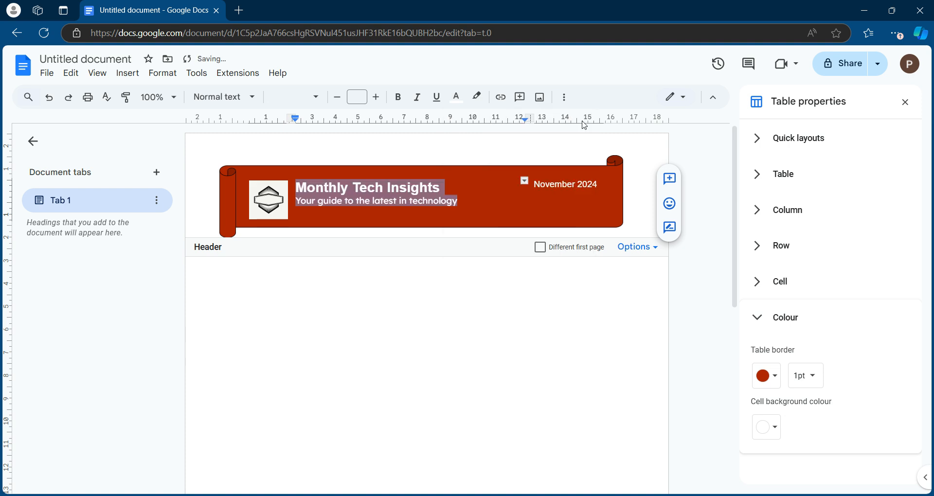
click(457, 148)
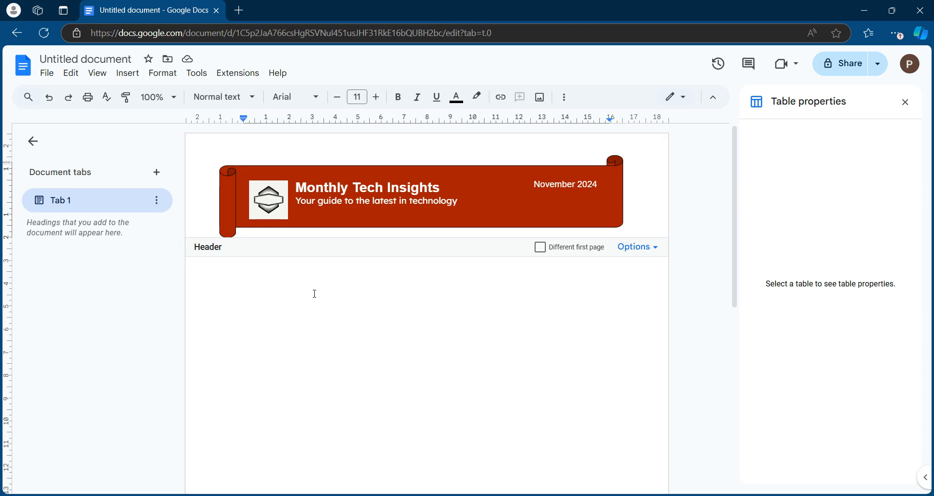
Insert a page break in the document body and check the header on both pages.
scroll(315, 294, down, 7)
scroll(316, 298, up, 8)
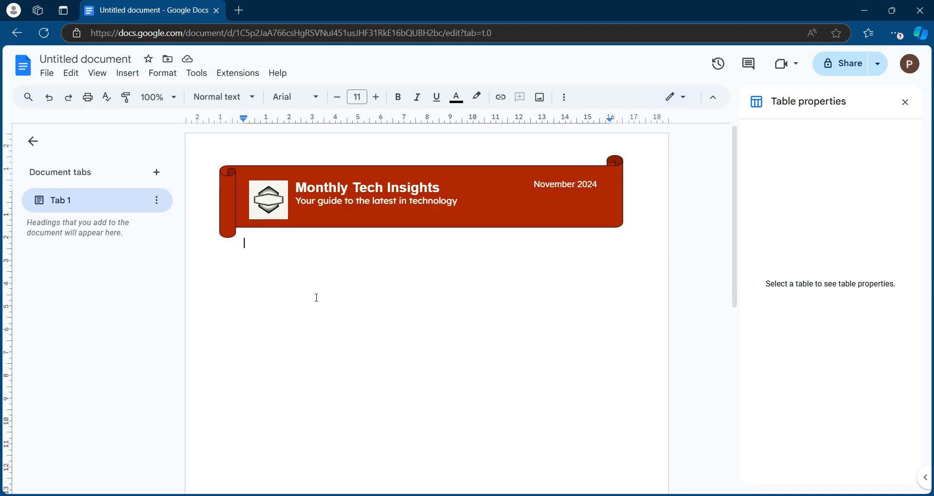
click(136, 75)
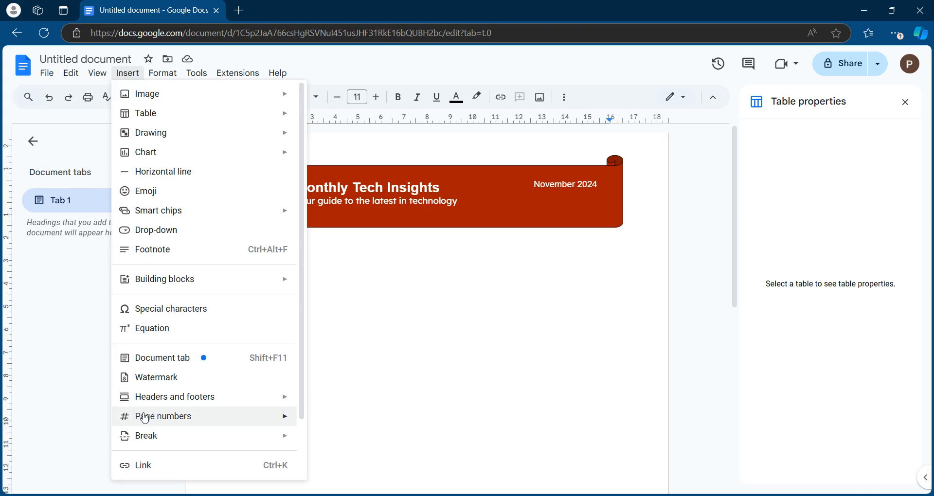
mouse_move(145, 433)
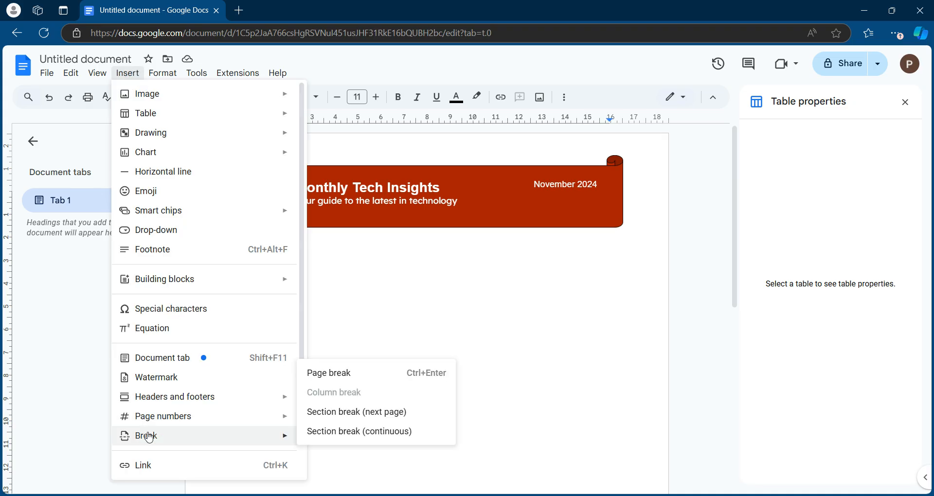
click(324, 373)
scroll(337, 421, down, 6)
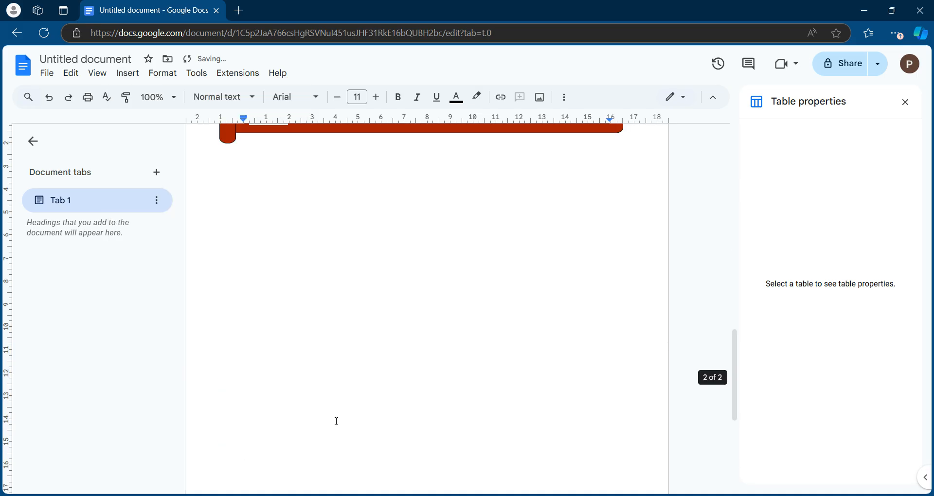
scroll(336, 421, up, 6)
scroll(337, 421, down, 4)
scroll(336, 421, up, 7)
scroll(337, 421, down, 6)
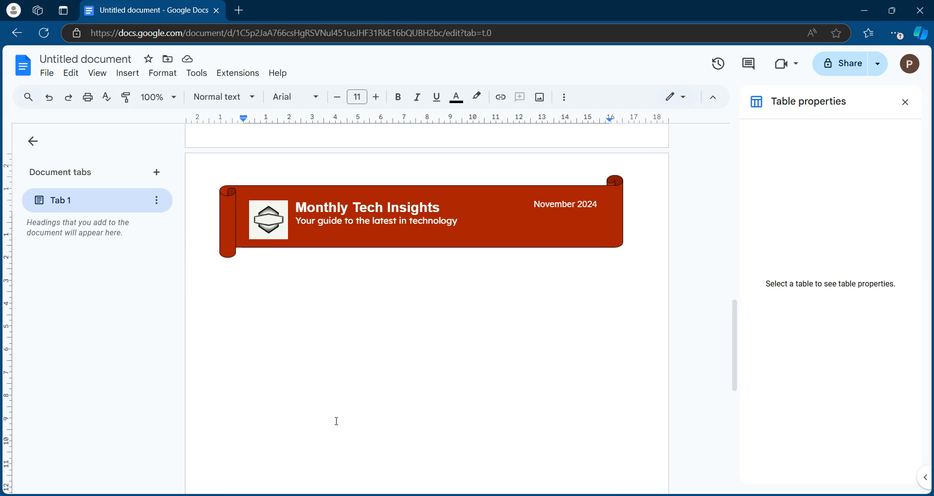
Add another page break to create a third page and review the header across the pages.
key(ctrl+Return)
scroll(338, 416, down, 8)
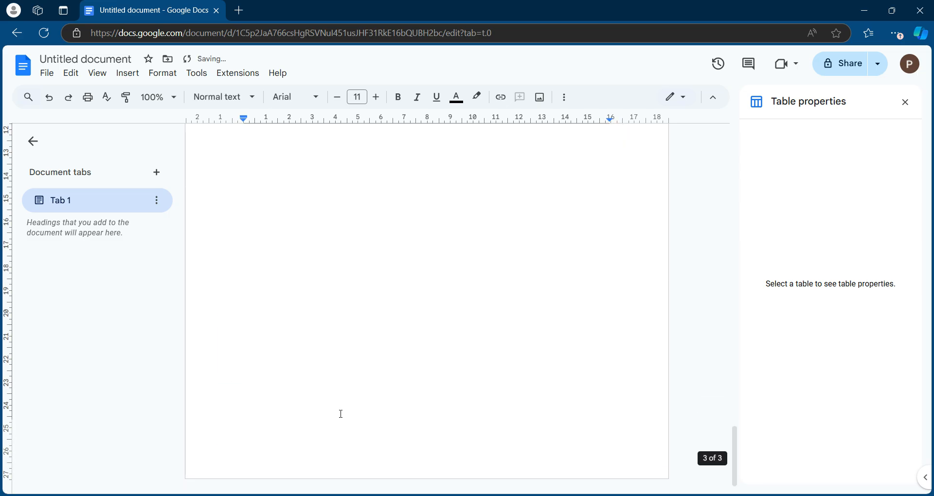
scroll(341, 414, up, 10)
scroll(354, 426, down, 5)
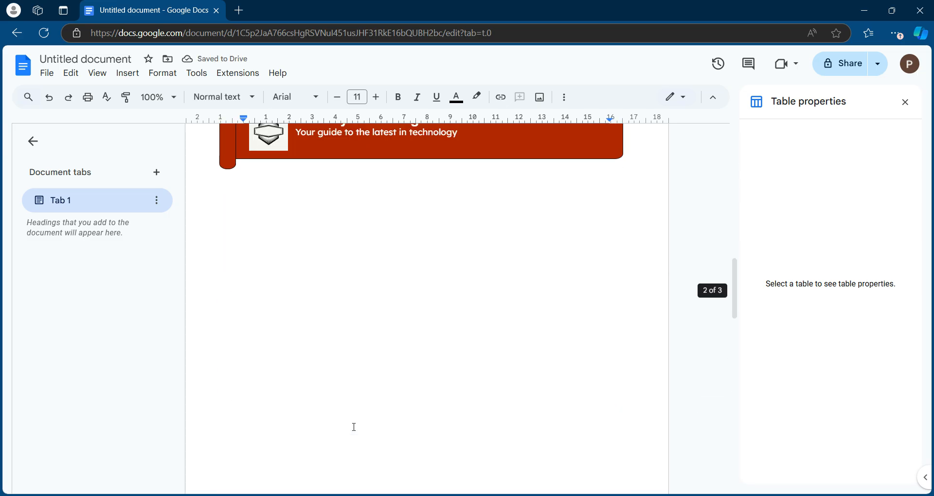
scroll(354, 427, up, 6)
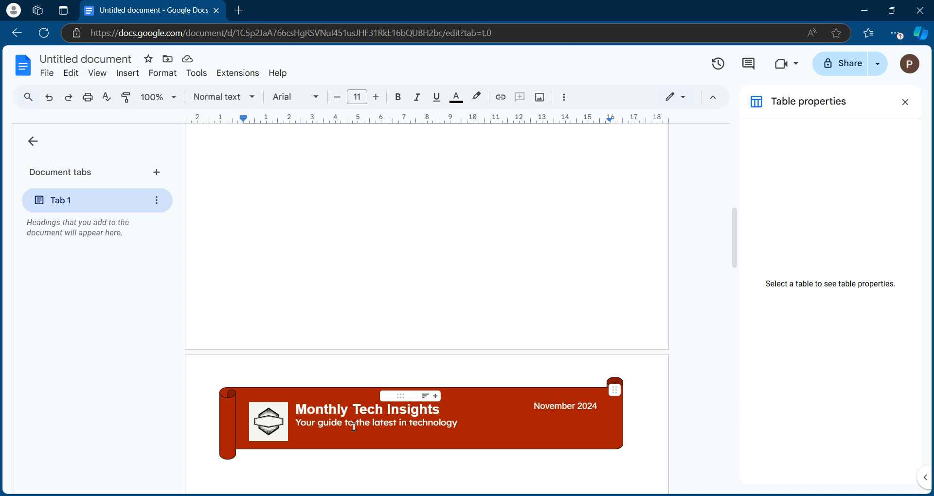
key(ctrl+z)
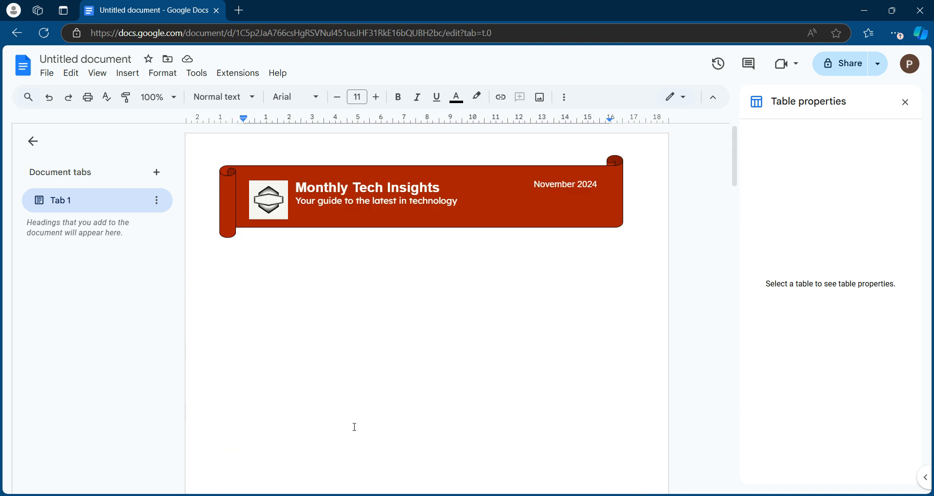